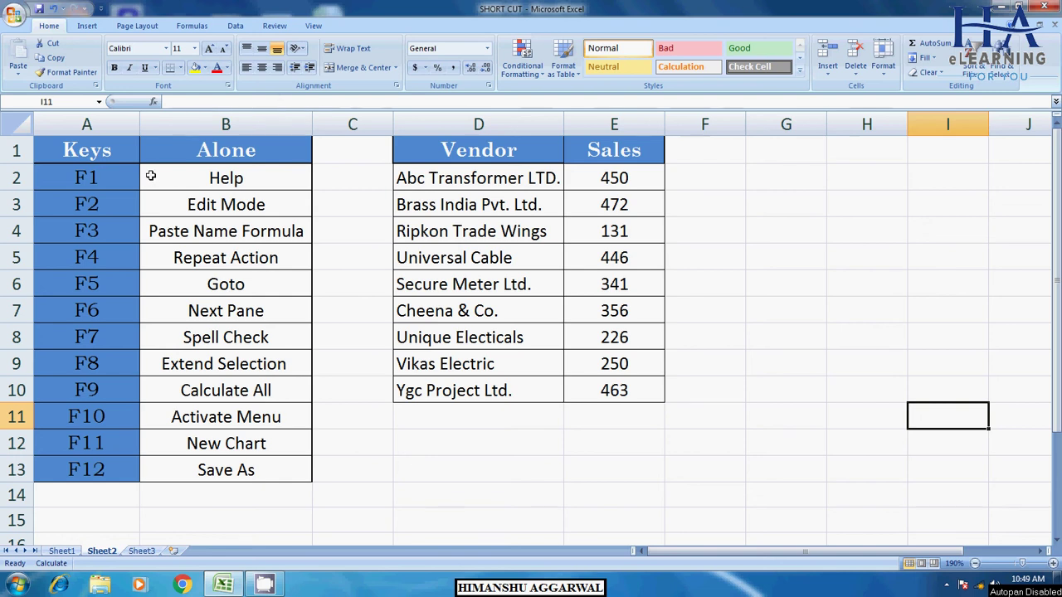
# Step through the F2–F12 entries in the Keys column, then return to F1
pyautogui.click(101, 197)
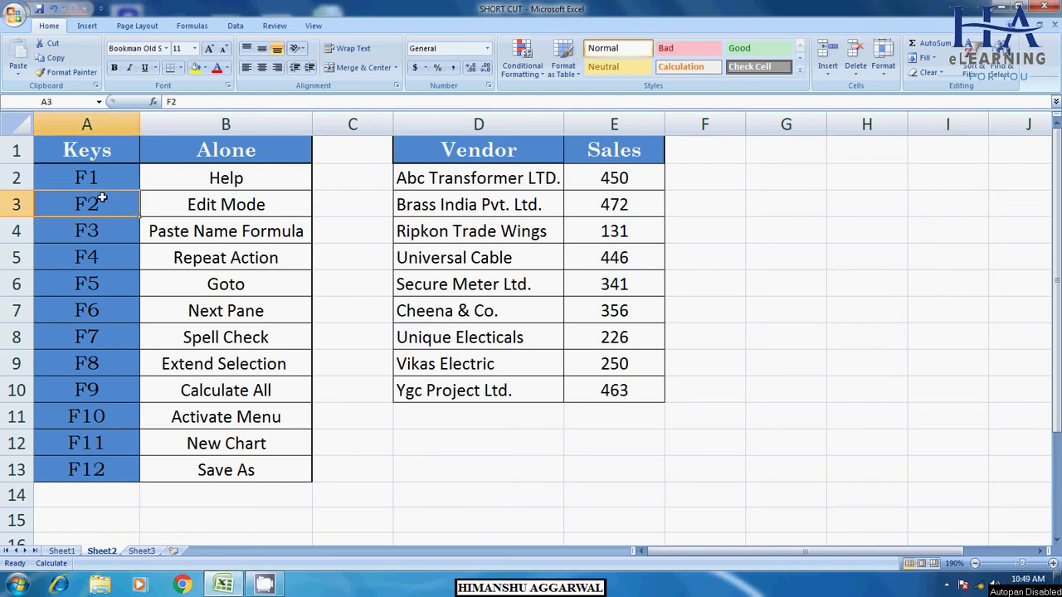
pyautogui.click(93, 241)
pyautogui.click(90, 277)
pyautogui.click(91, 310)
pyautogui.click(95, 337)
pyautogui.click(96, 383)
pyautogui.click(100, 418)
pyautogui.click(102, 461)
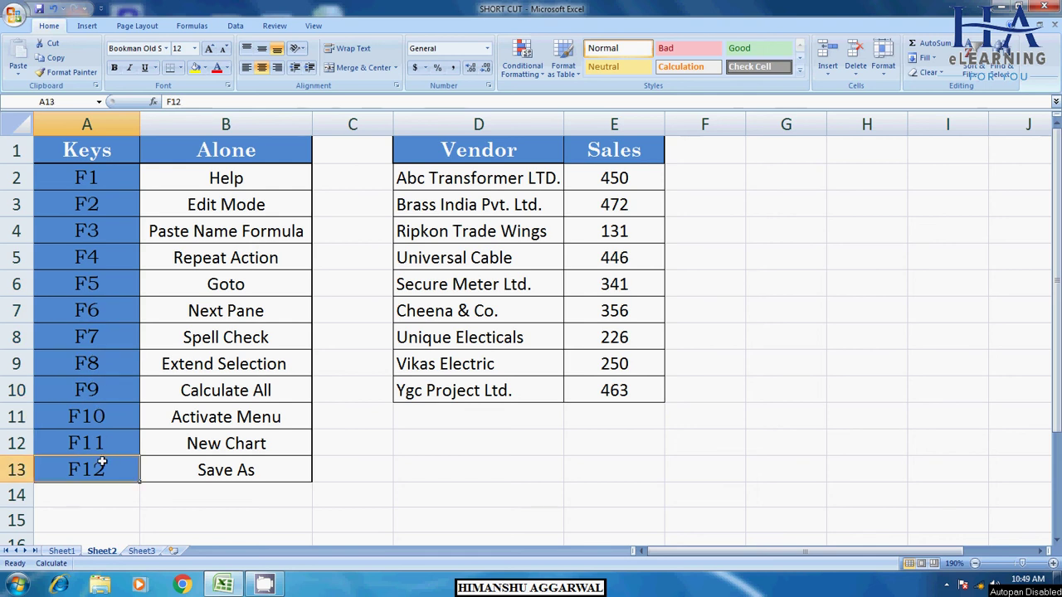
pyautogui.click(113, 186)
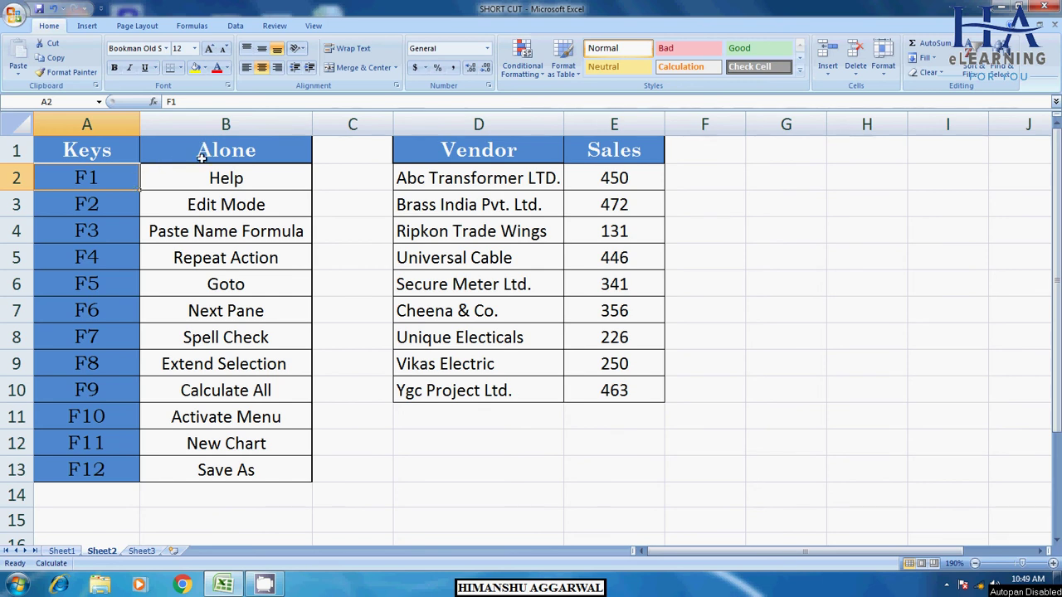
# Select the Alone column heading and the F1 and F3 key entries
pyautogui.click(201, 157)
pyautogui.click(97, 177)
pyautogui.click(108, 231)
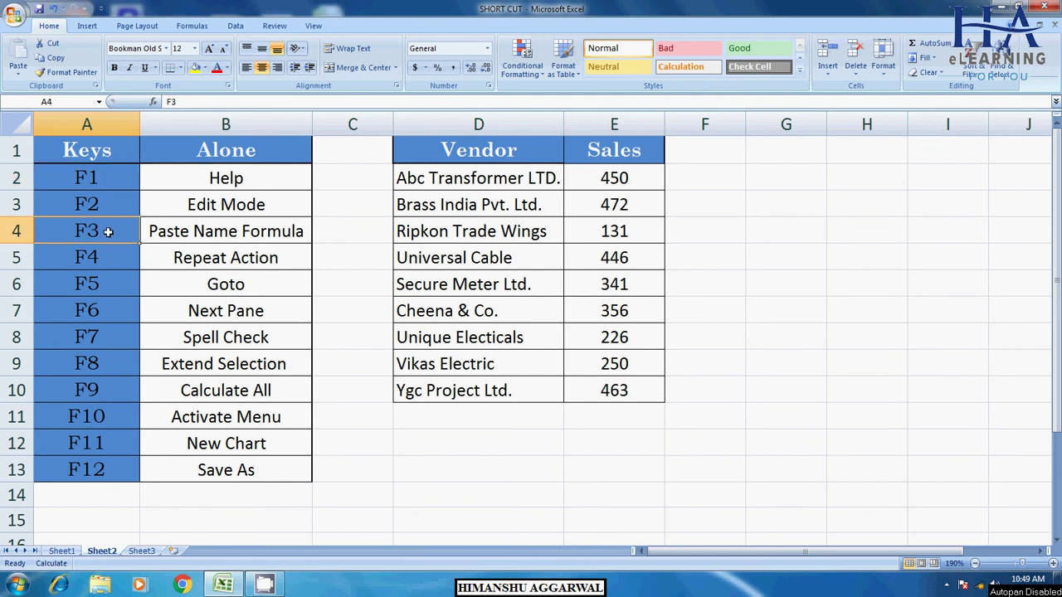
pyautogui.click(214, 149)
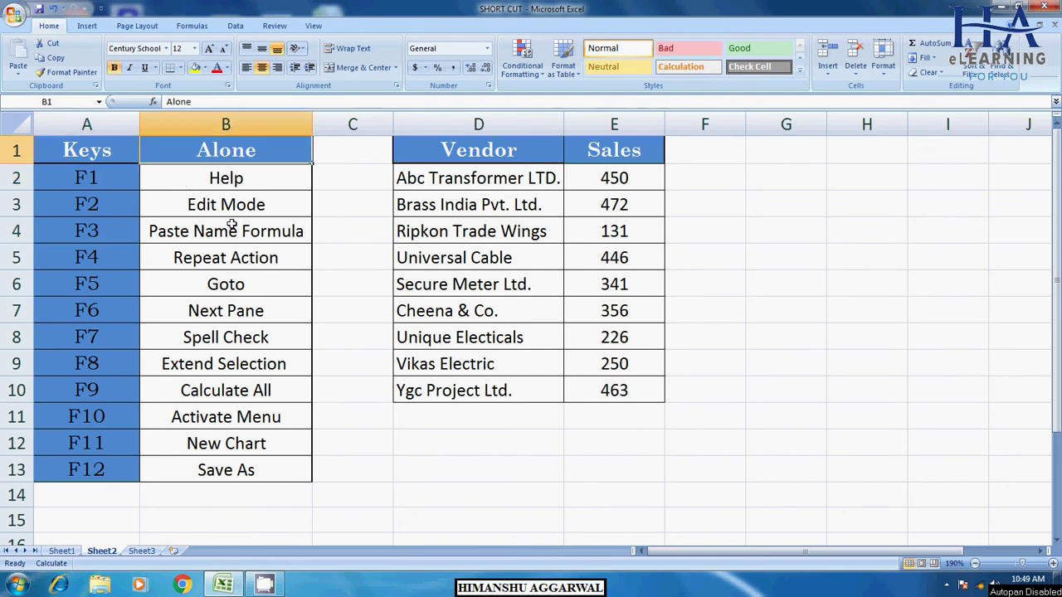
pyautogui.click(95, 181)
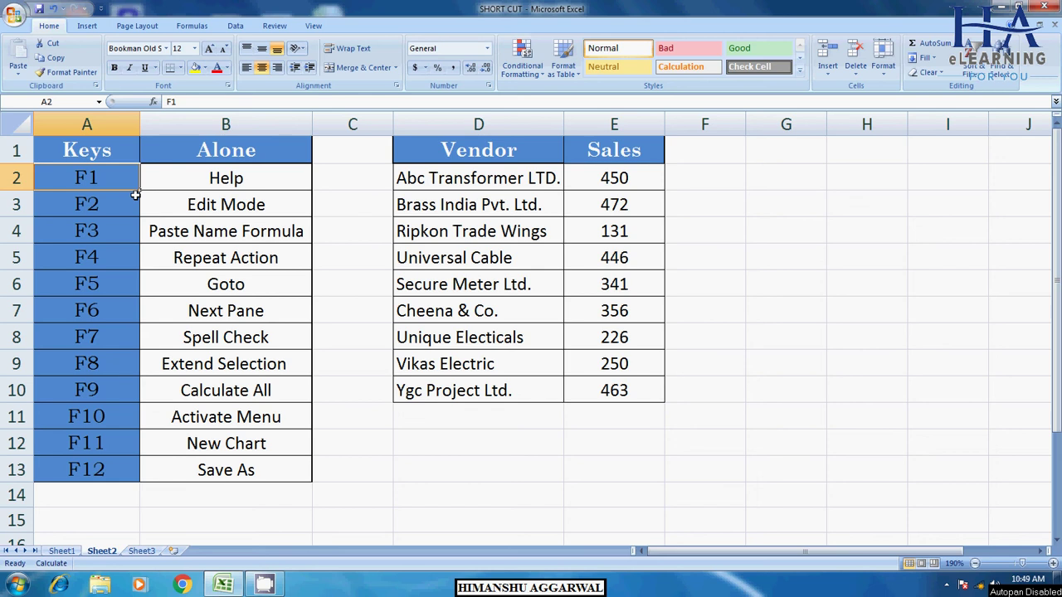
# Open Help with F1, search 'VLOOKUP', read the VLOOKUP article, then close Help
pyautogui.press('F1')
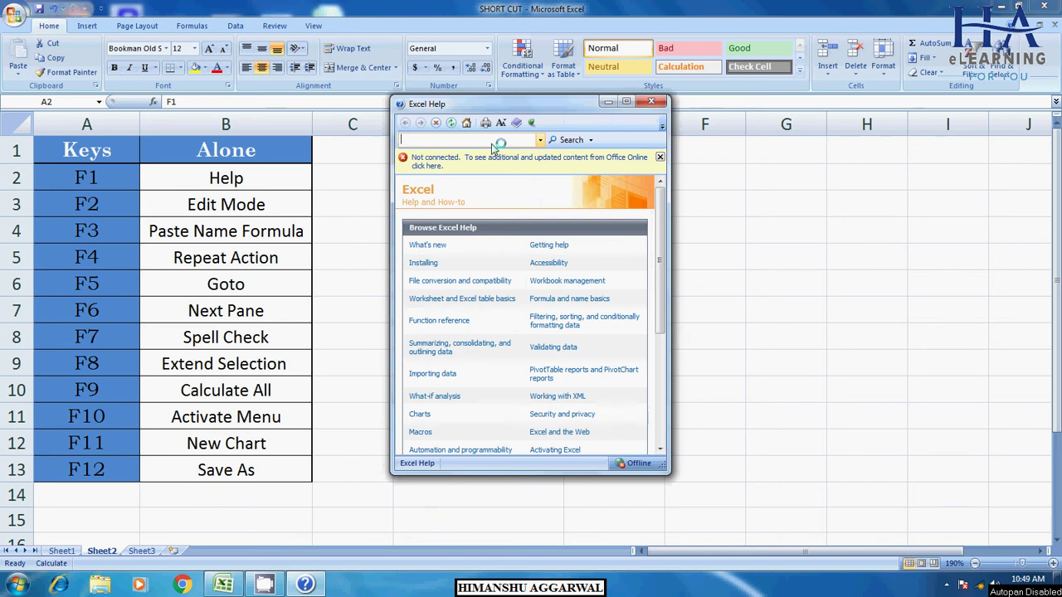
pyautogui.write('VLOO')
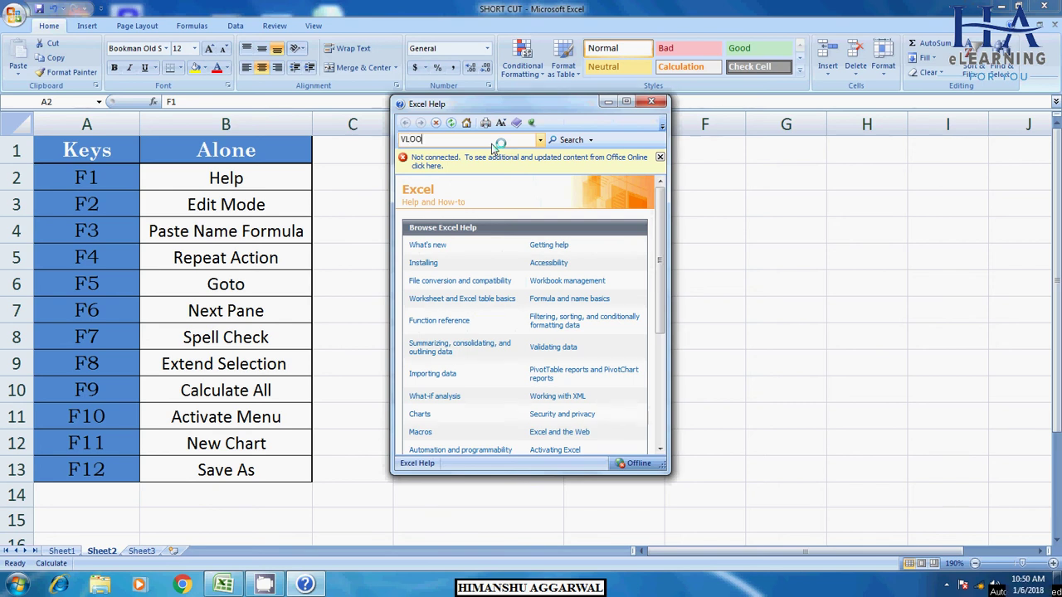
pyautogui.write('KUP')
pyautogui.press('Return')
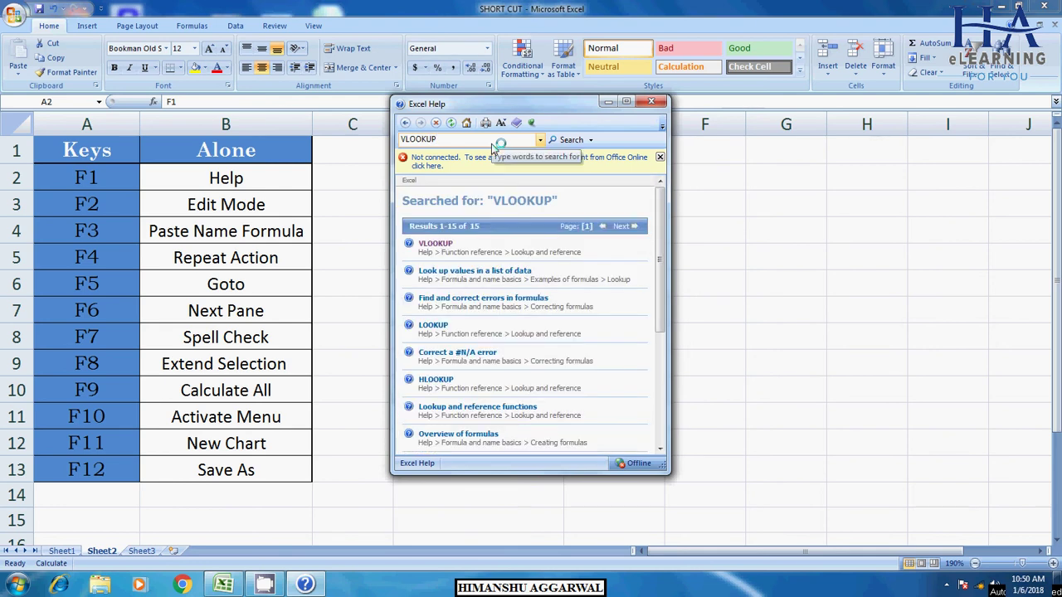
pyautogui.click(445, 245)
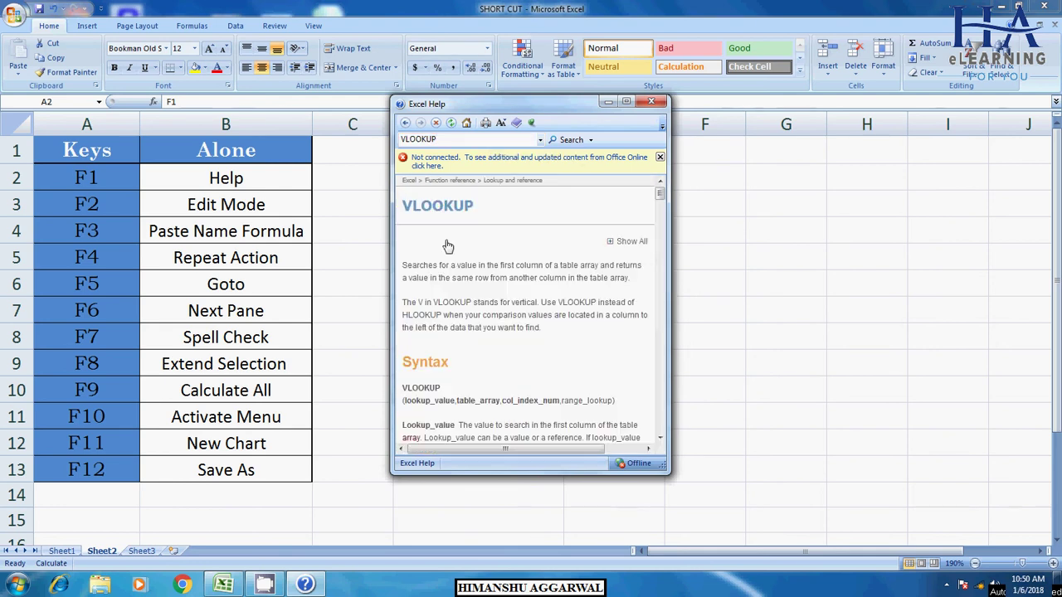
pyautogui.click(651, 101)
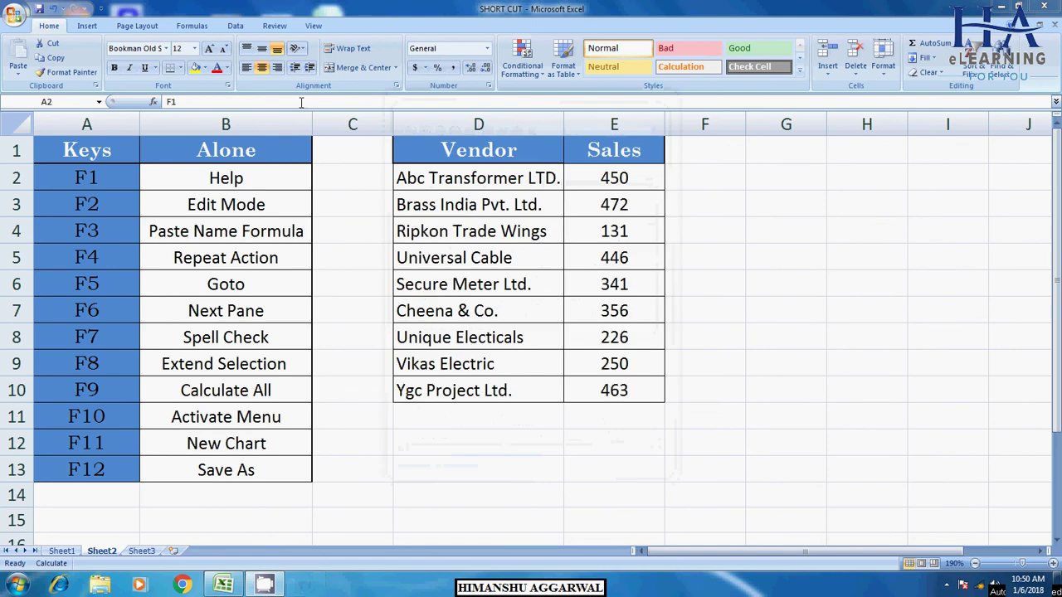
pyautogui.click(112, 201)
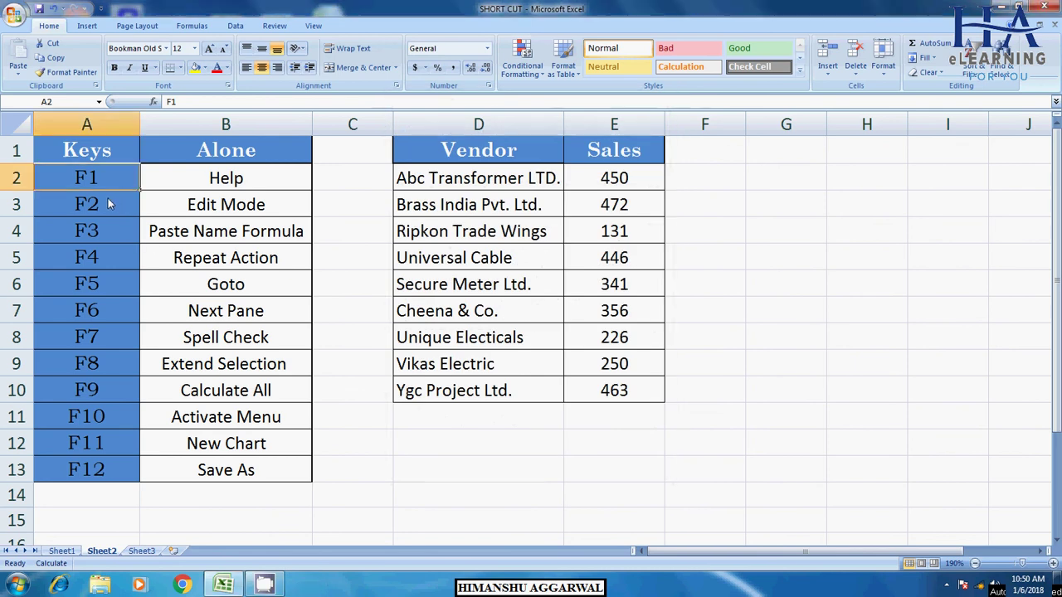
pyautogui.click(222, 204)
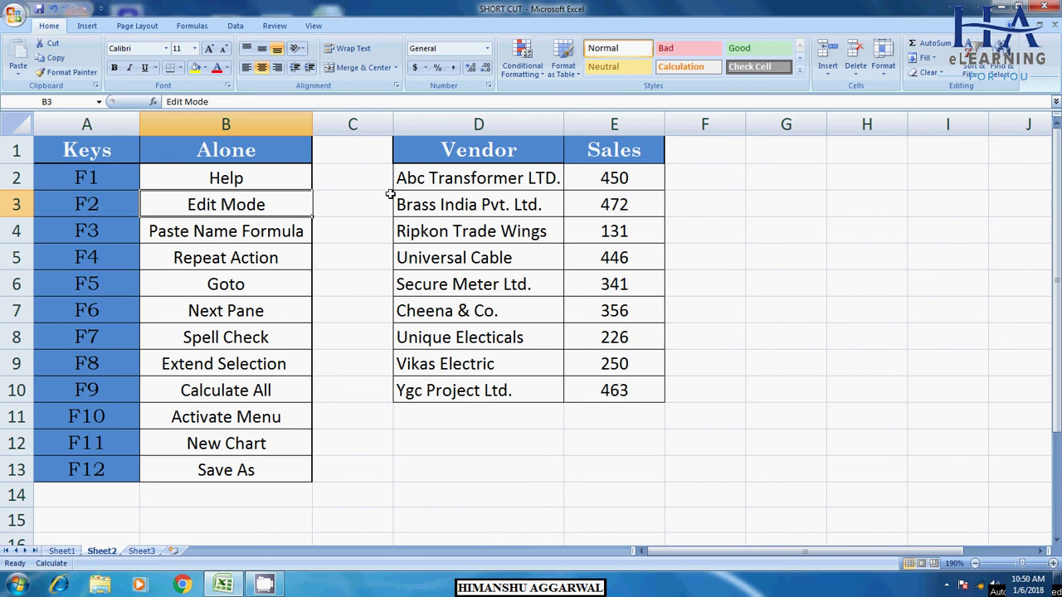
pyautogui.click(455, 176)
pyautogui.press('Down')
pyautogui.press('Down')
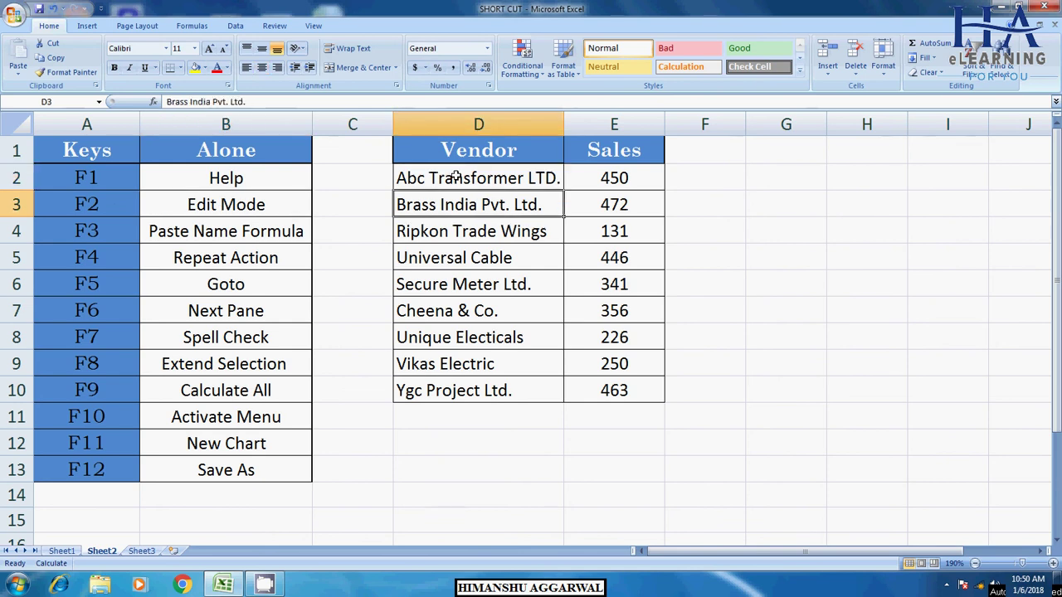
pyautogui.press('Down')
pyautogui.press('Down')
pyautogui.press('Down')
pyautogui.press('Down')
pyautogui.press('Up')
pyautogui.press('Up')
pyautogui.press('Up')
pyautogui.press('Up')
pyautogui.press('Up')
pyautogui.press('Up')
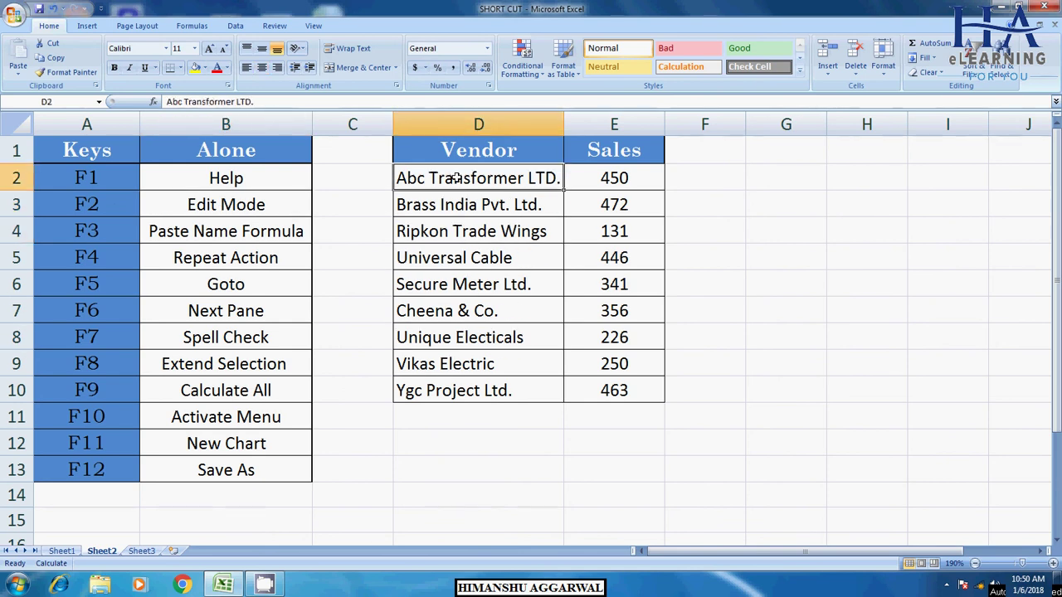
pyautogui.click(535, 206)
pyautogui.press('F2')
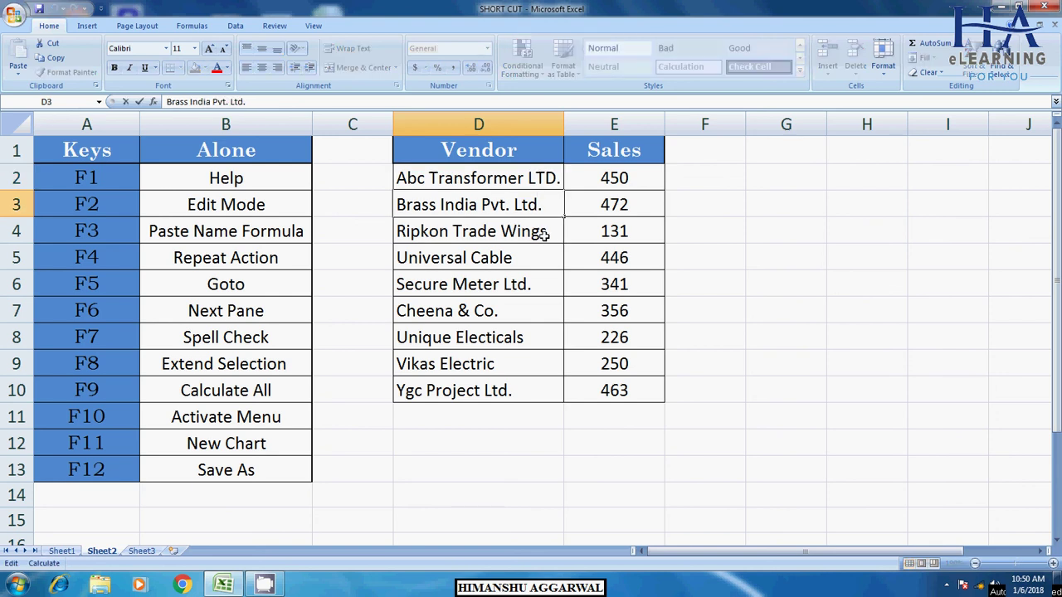
pyautogui.click(544, 233)
pyautogui.press('F2')
pyautogui.click(534, 301)
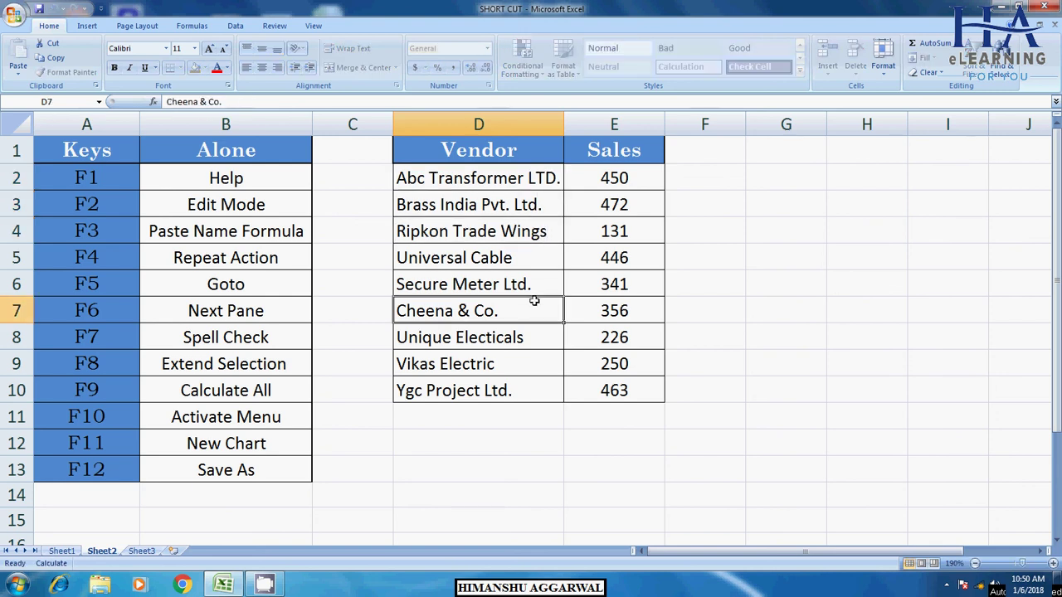
pyautogui.click(537, 203)
pyautogui.press('F2')
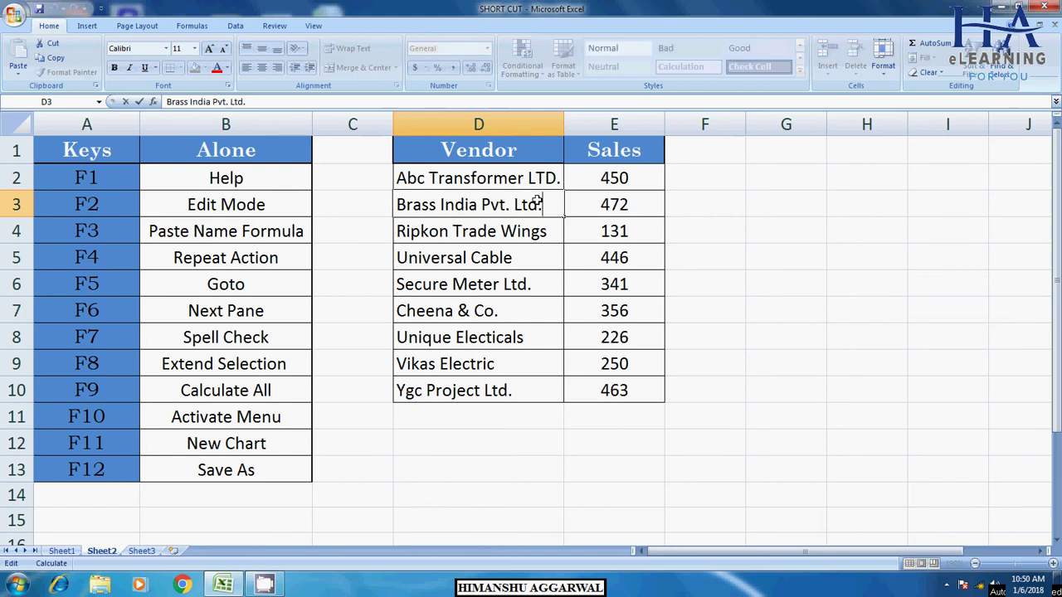
pyautogui.press('Left')
pyautogui.press('Left')
pyautogui.press('Left')
pyautogui.press('Left')
pyautogui.press('Left')
pyautogui.press('Left')
pyautogui.press('Return')
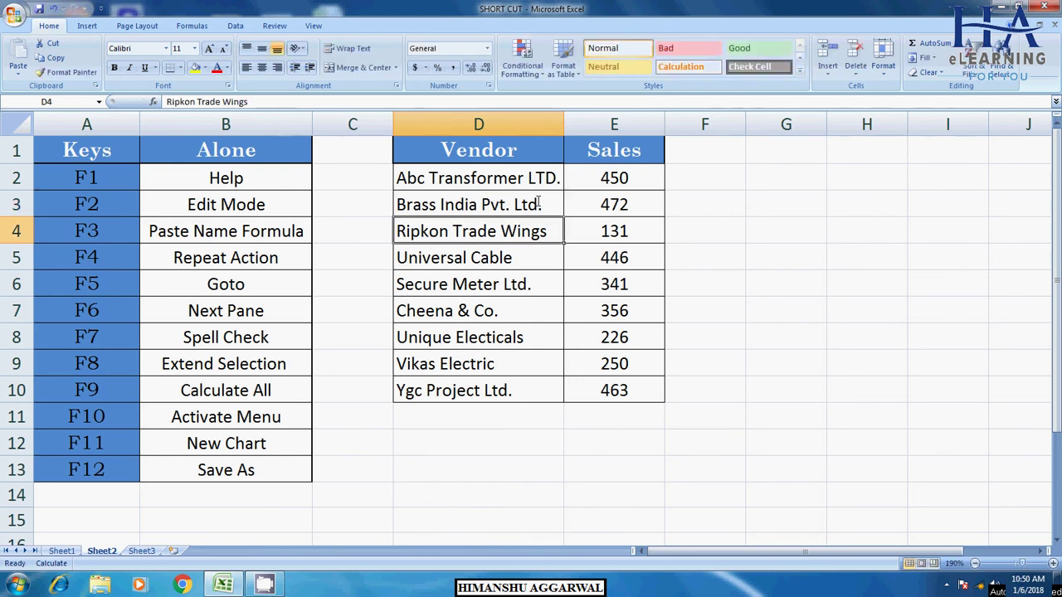
pyautogui.press('F2')
pyautogui.press('Left')
pyautogui.press('Left')
pyautogui.press('Left')
pyautogui.press('Left')
pyautogui.press('Left')
pyautogui.press('Left')
pyautogui.press('Left')
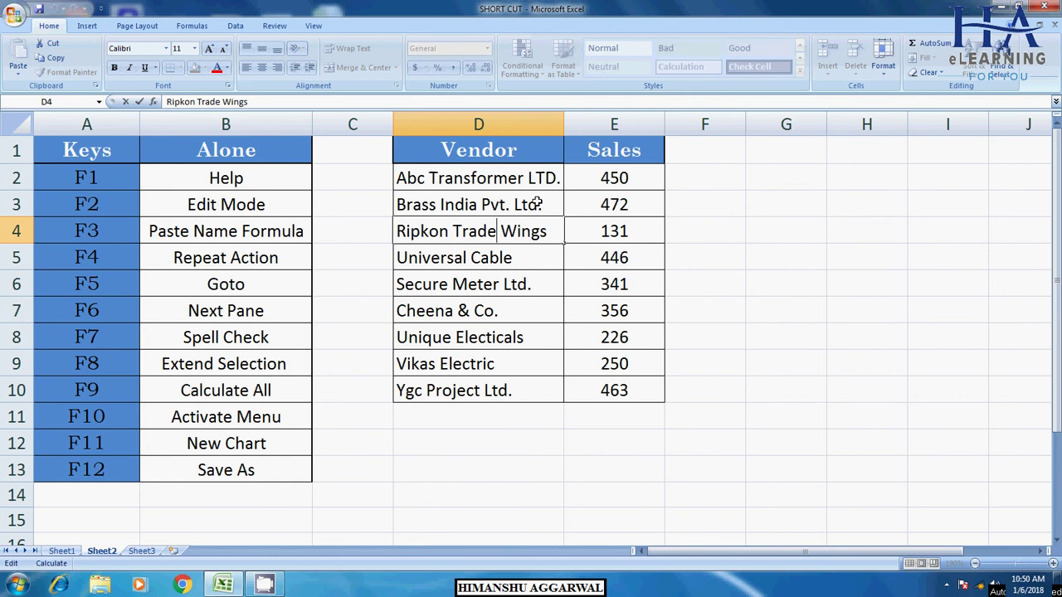
pyautogui.press('Return')
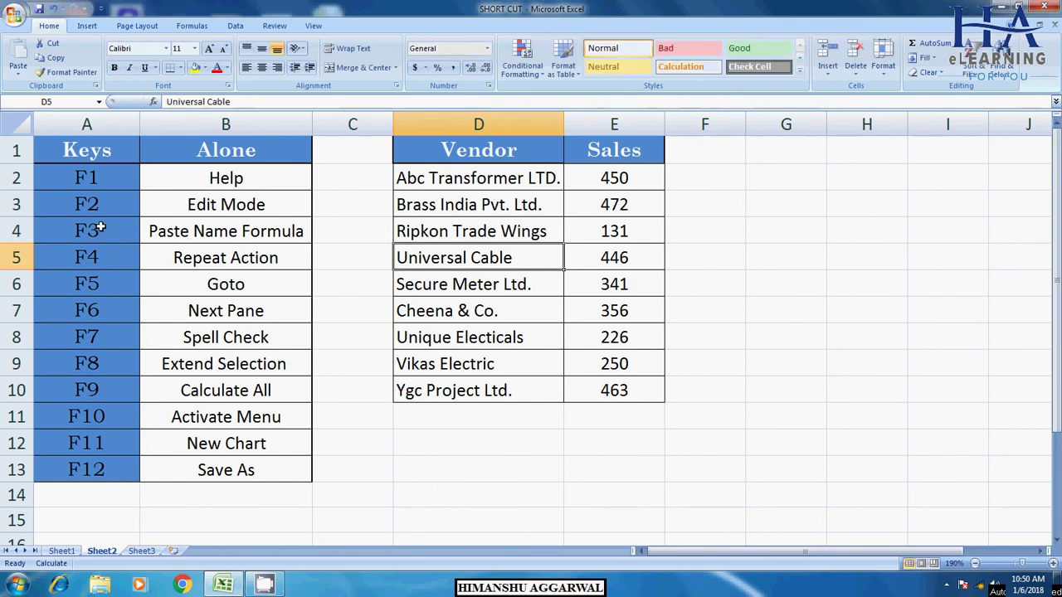
# Select the F3 Paste Name entry, then the nine vendor names in D2:D10
pyautogui.click(99, 226)
pyautogui.click(185, 232)
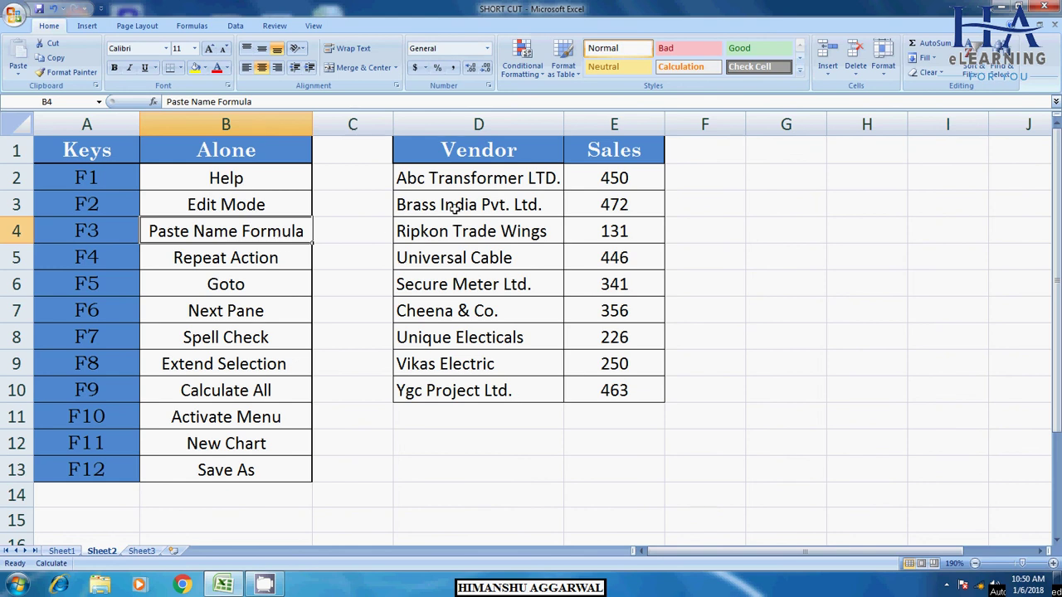
pyautogui.click(463, 183)
pyautogui.moveTo(465, 181); pyautogui.dragTo(477, 388)
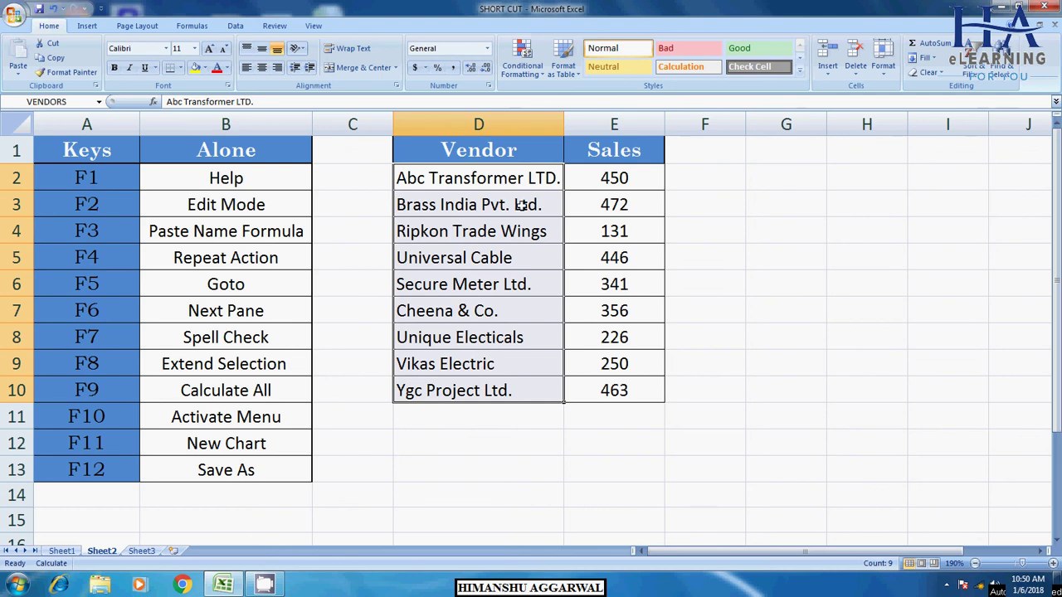
# Reselect the vendor names D2:D10 to confirm the VENDORS range name
pyautogui.click(707, 284)
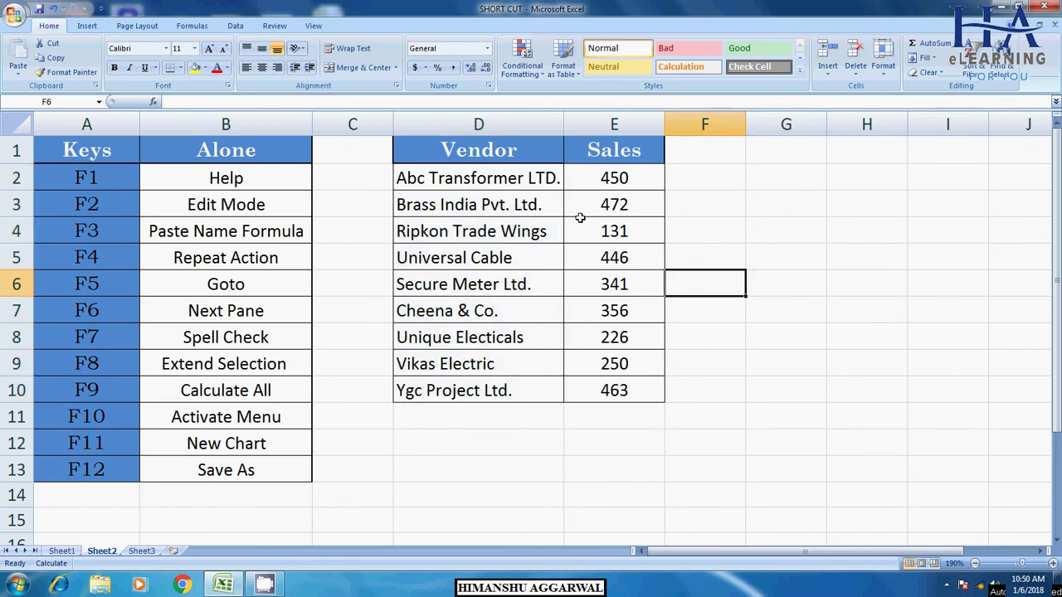
pyautogui.moveTo(482, 178); pyautogui.dragTo(489, 390)
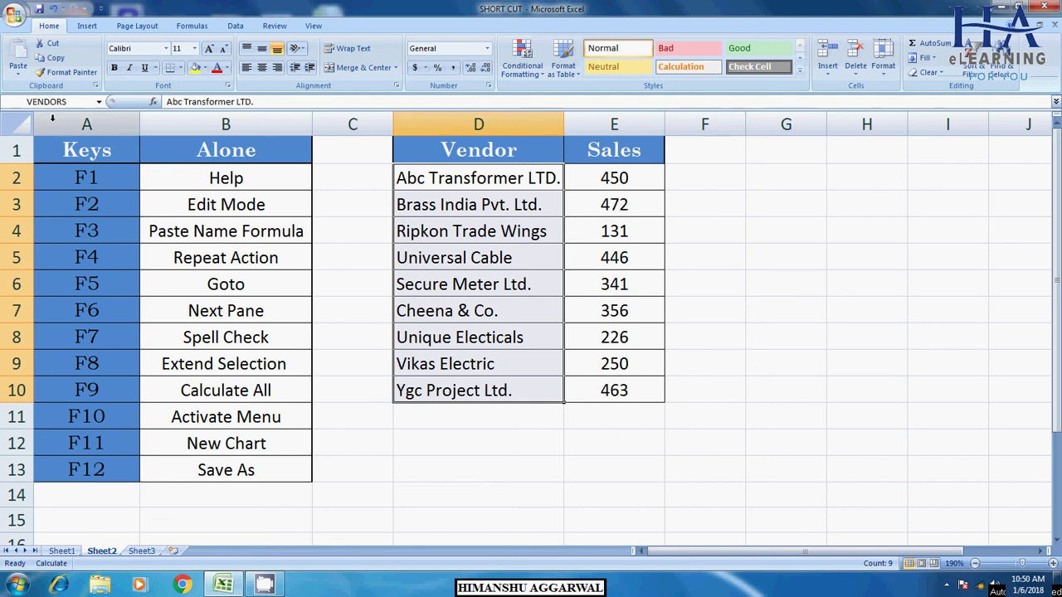
pyautogui.click(894, 330)
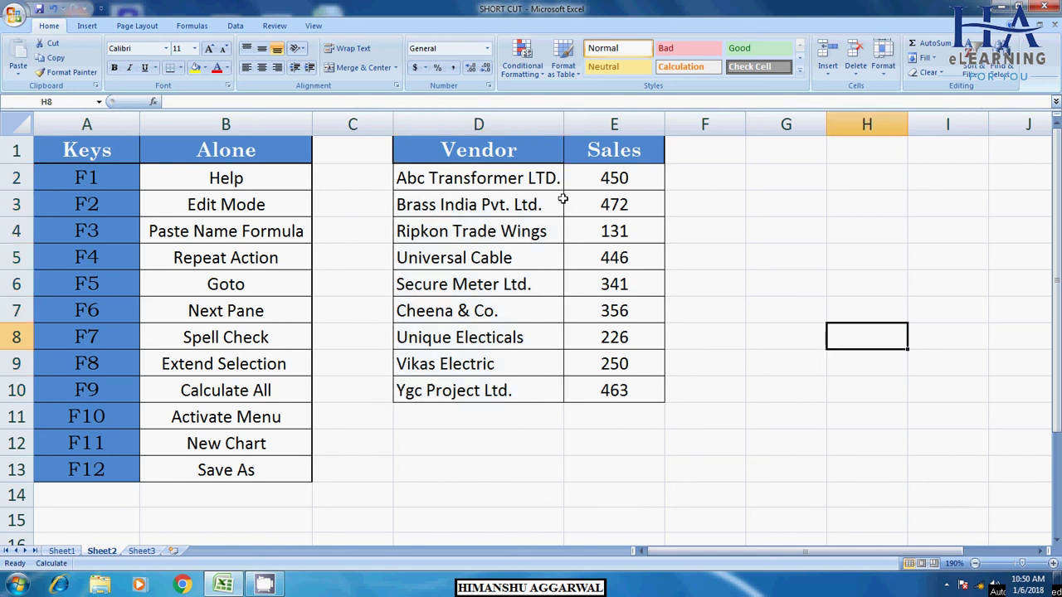
pyautogui.moveTo(538, 181); pyautogui.dragTo(529, 390)
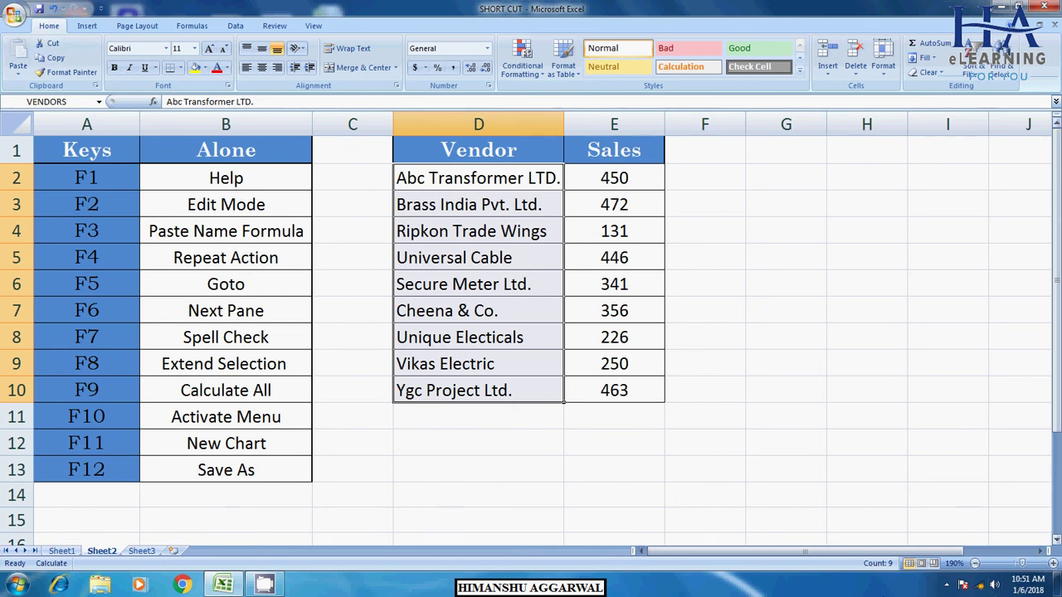
# Enter =VENDORS in F2 by pasting the VENDORS name with F3
pyautogui.click(723, 176)
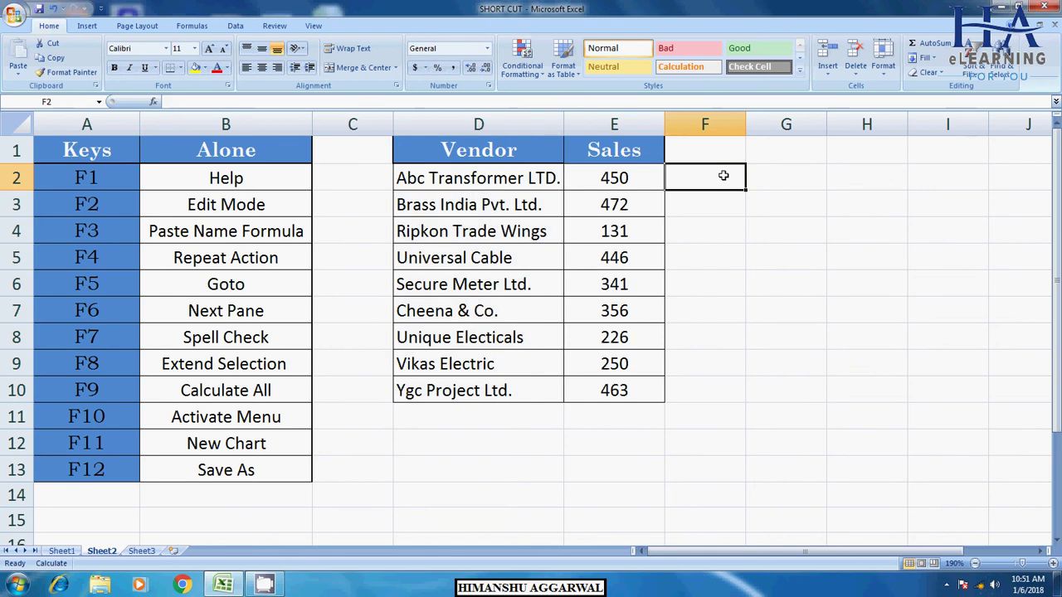
pyautogui.press('F3')
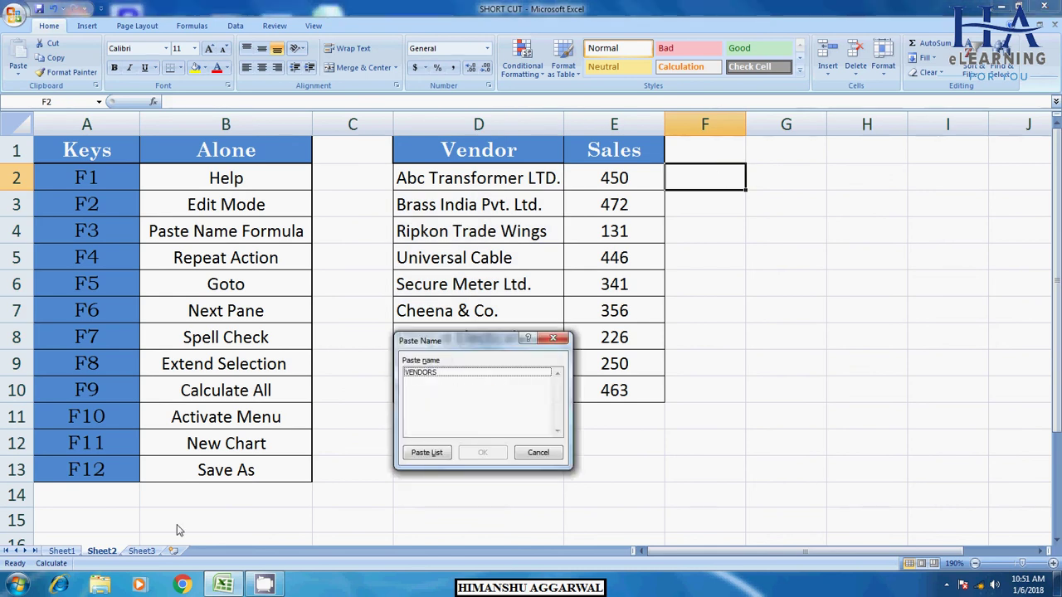
pyautogui.click(465, 375)
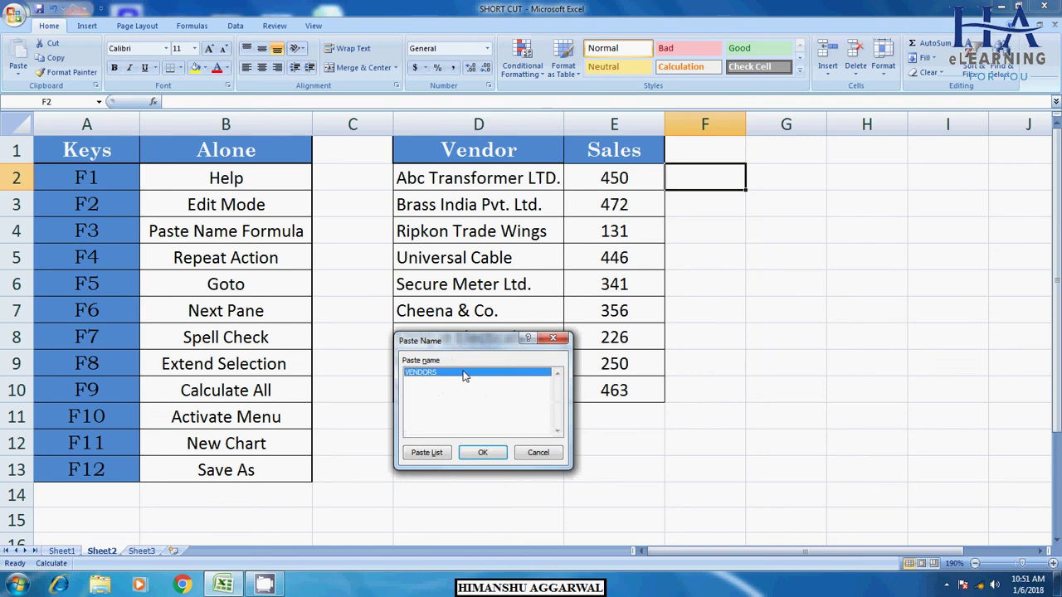
pyautogui.click(482, 452)
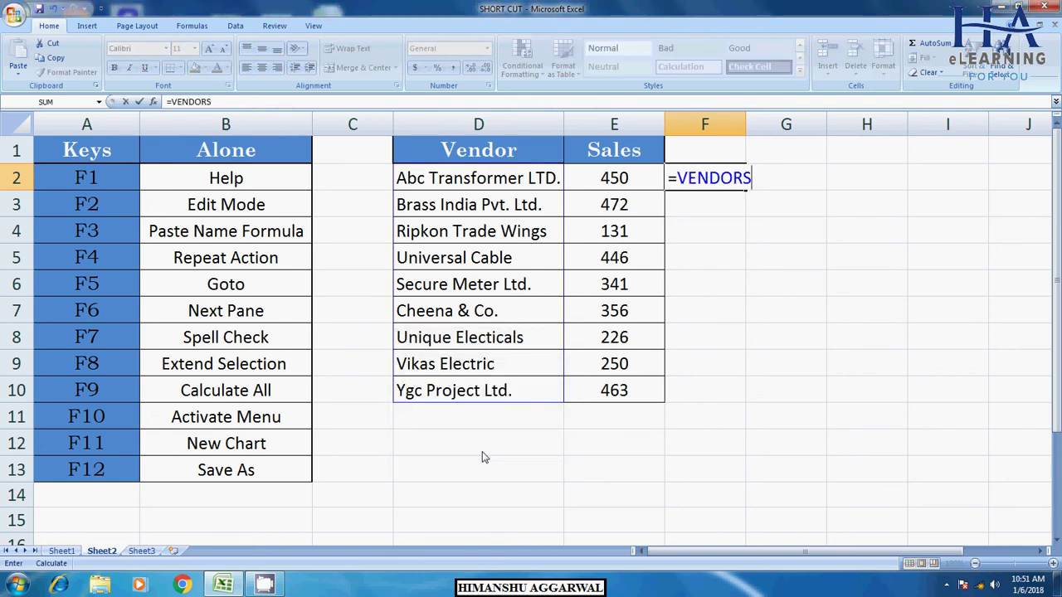
pyautogui.press('Return')
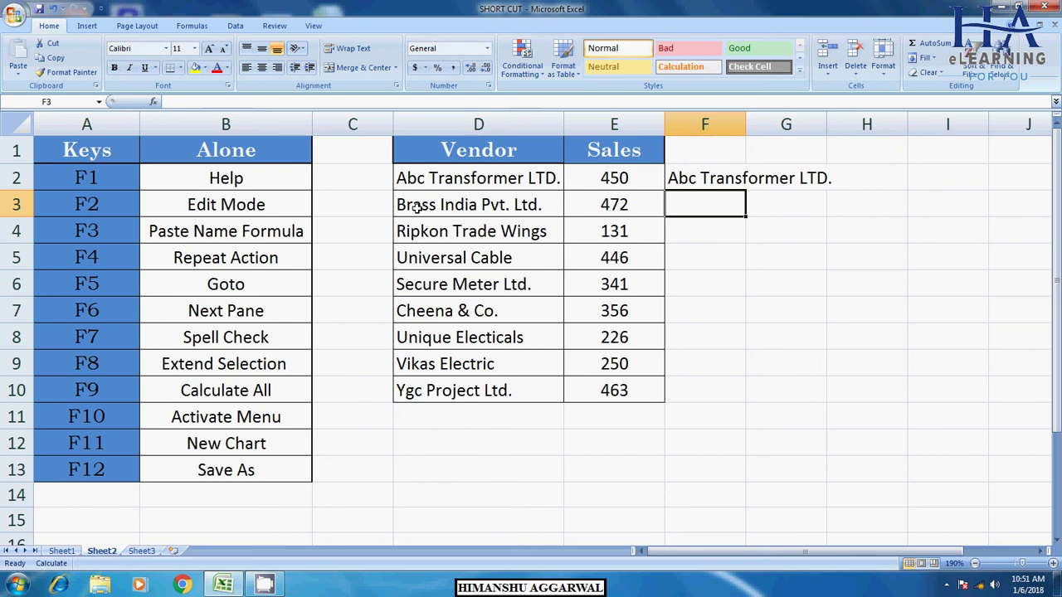
pyautogui.click(681, 175)
# Clear F2, insert blank columns before Sales repeated with F4, then undo them
pyautogui.press('Delete')
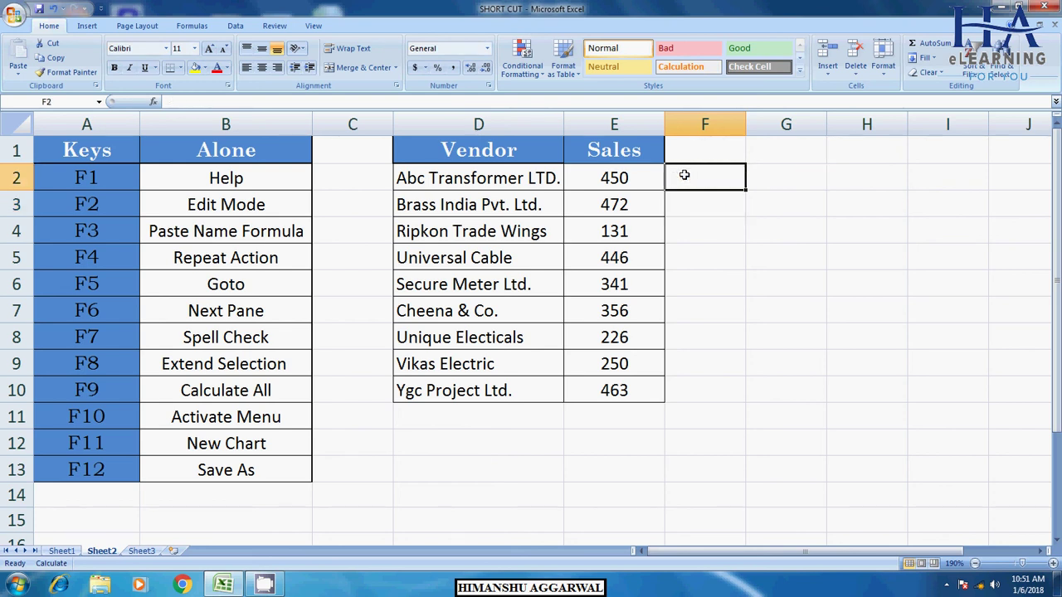
pyautogui.click(102, 262)
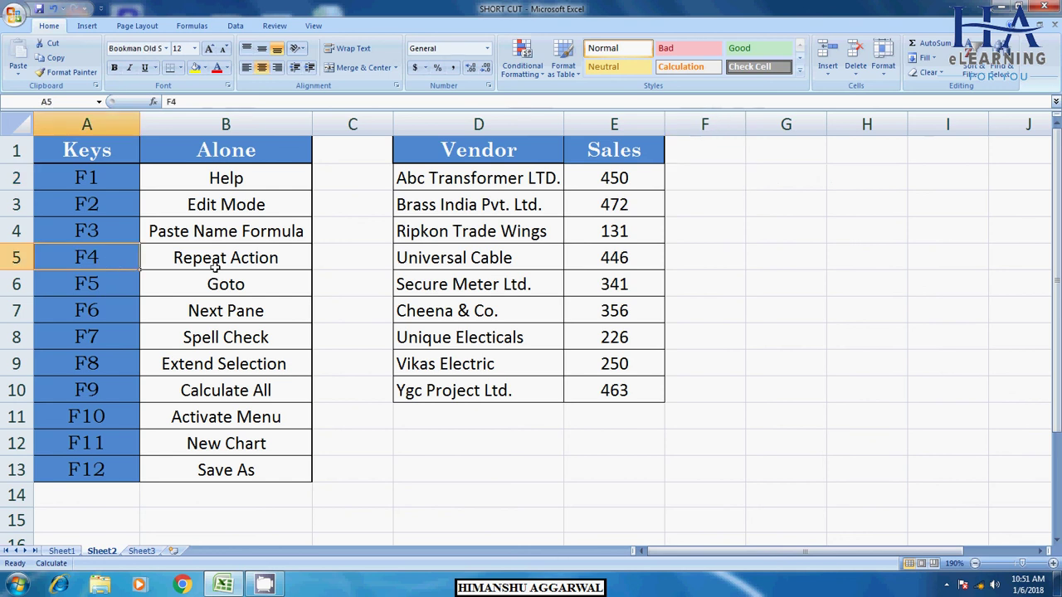
pyautogui.click(212, 264)
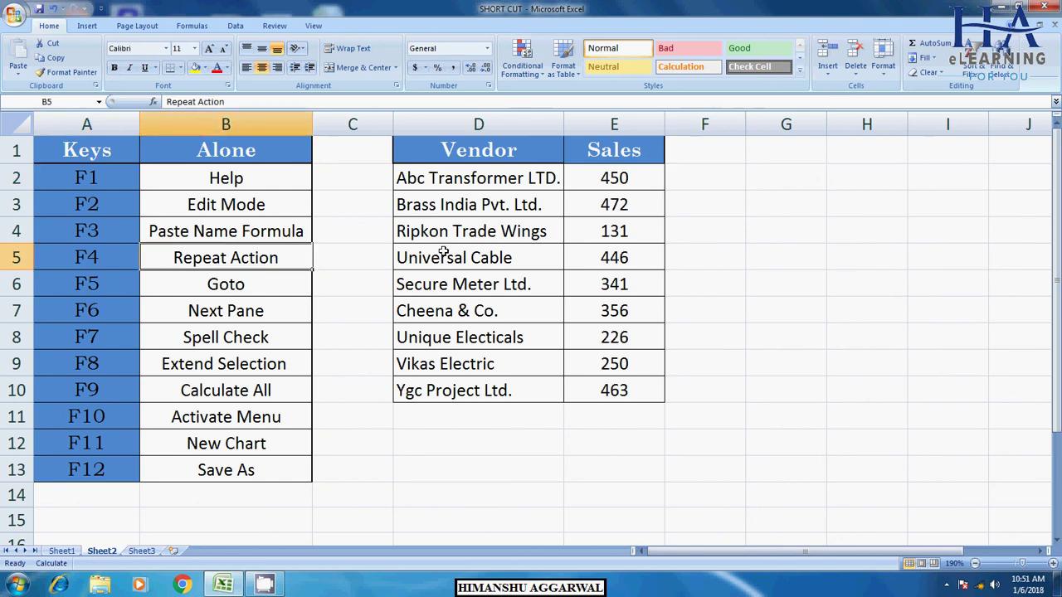
pyautogui.click(621, 124)
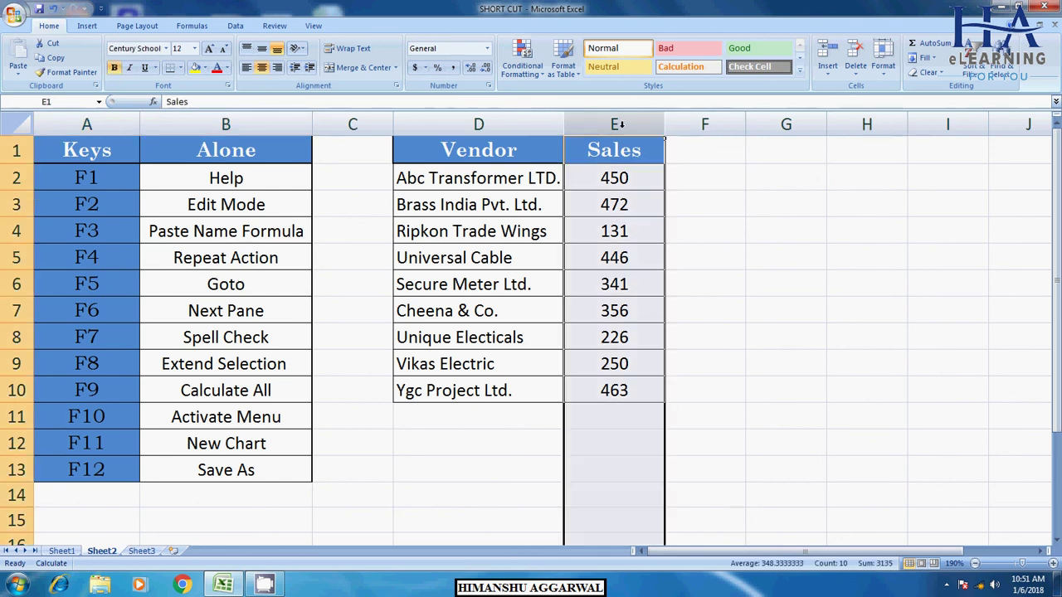
pyautogui.click(827, 52)
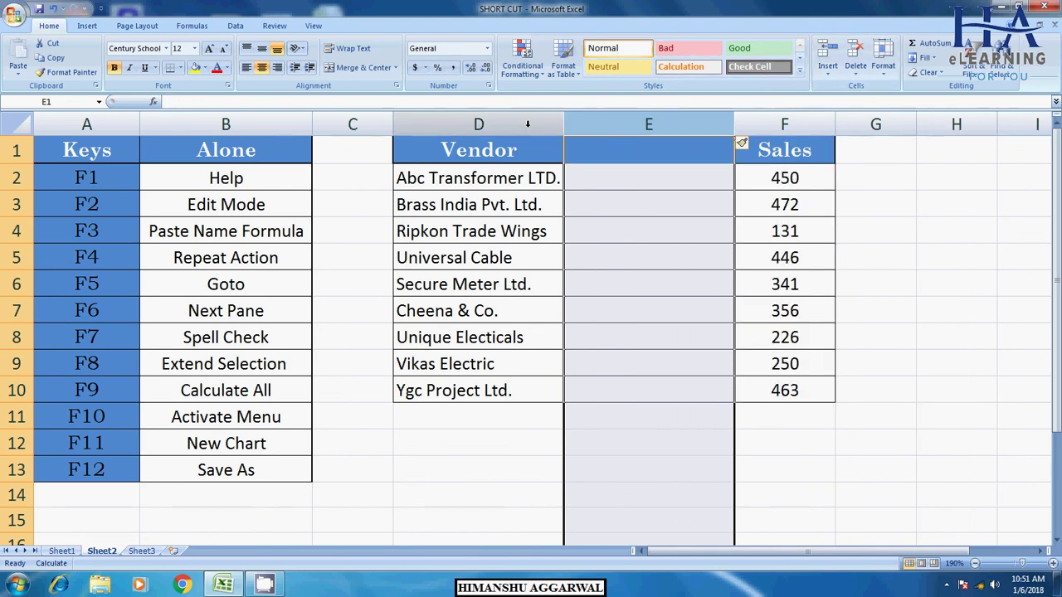
pyautogui.press('F4')
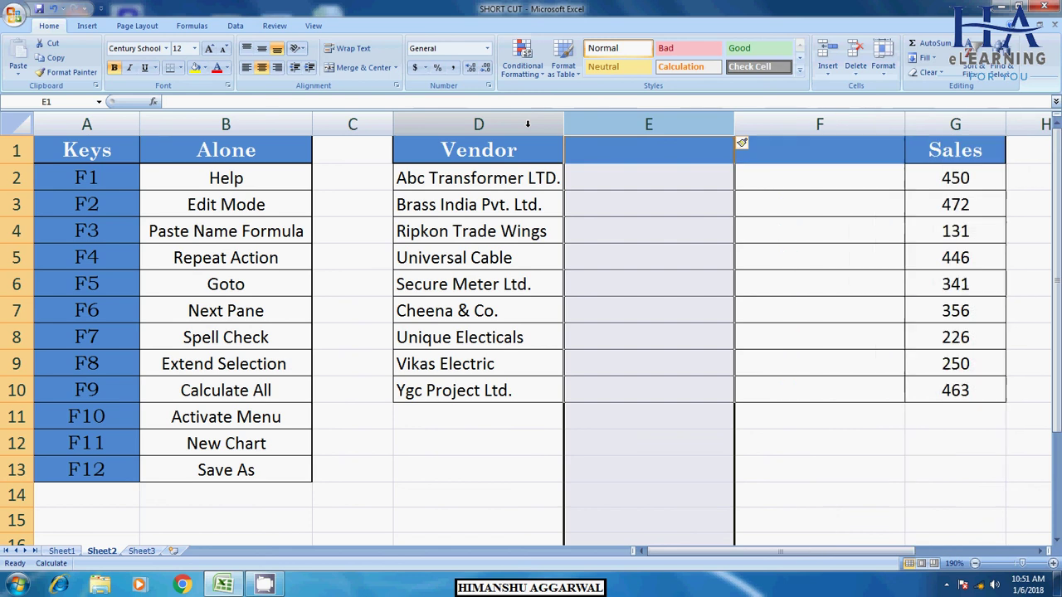
pyautogui.press('F4')
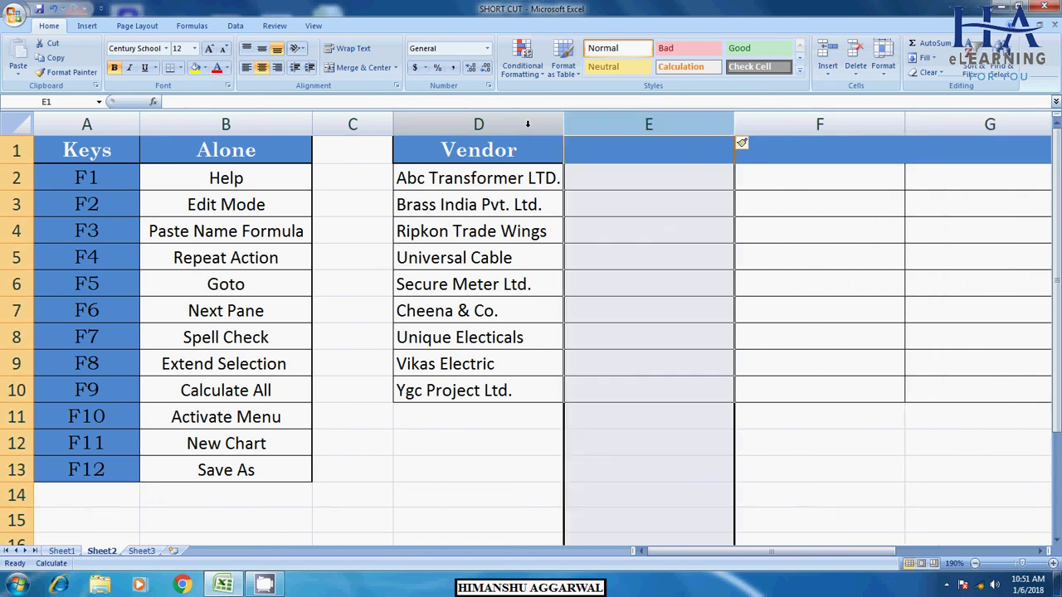
pyautogui.press('F4')
pyautogui.hotkey('ctrl', 'z')
pyautogui.hotkey('ctrl', 'z')
pyautogui.hotkey('ctrl', 'z')
pyautogui.hotkey('ctrl', 'z')
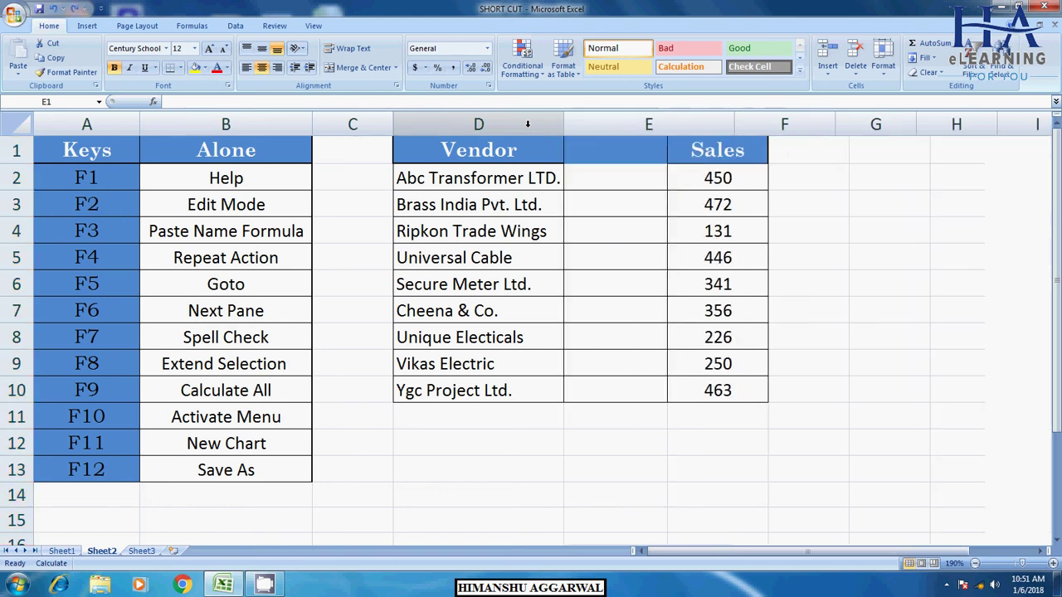
# Copy D2's vendor name into G2 and G4, then clear column G
pyautogui.click(511, 171)
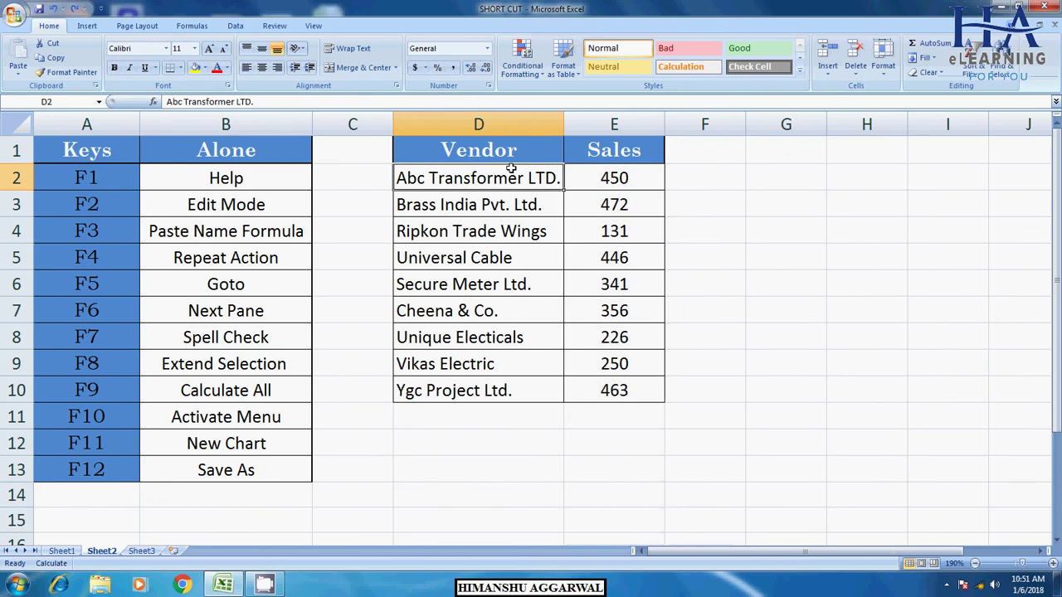
pyautogui.hotkey('ctrl', 'c')
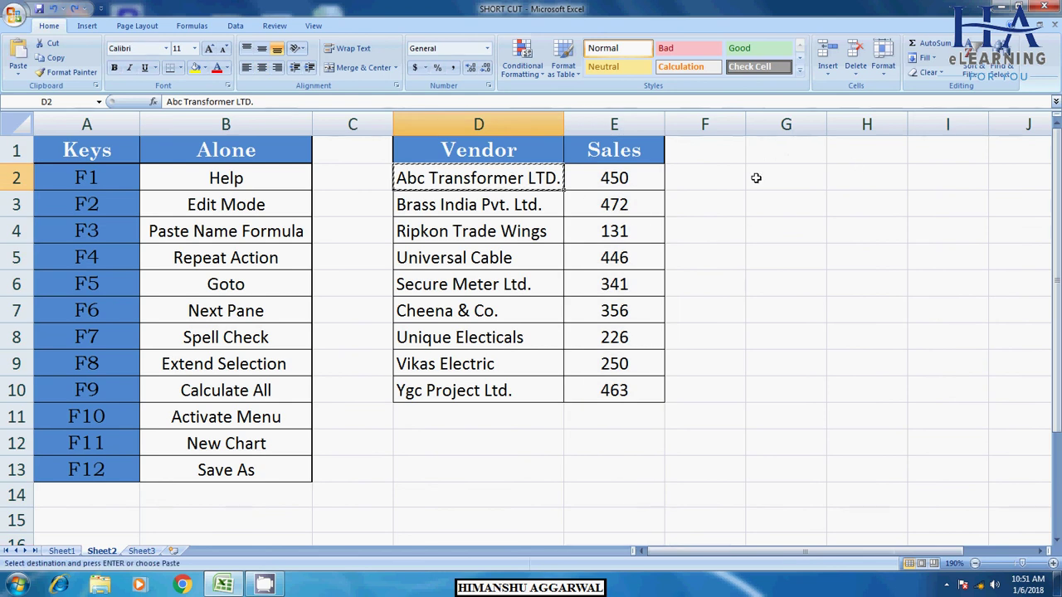
pyautogui.click(759, 177)
pyautogui.hotkey('ctrl', 'v')
pyautogui.click(767, 232)
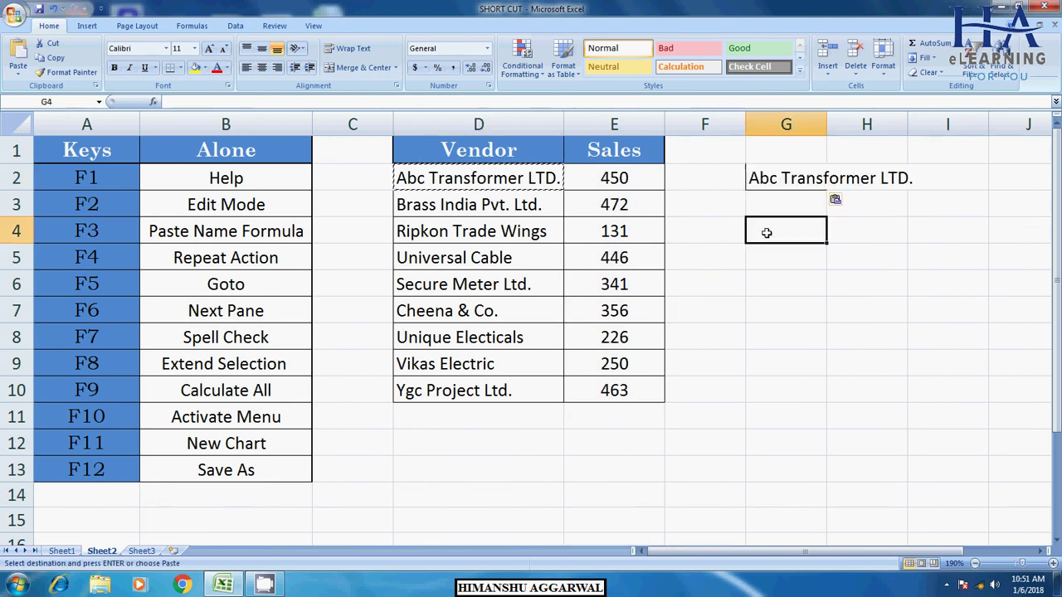
pyautogui.hotkey('ctrl', 'v')
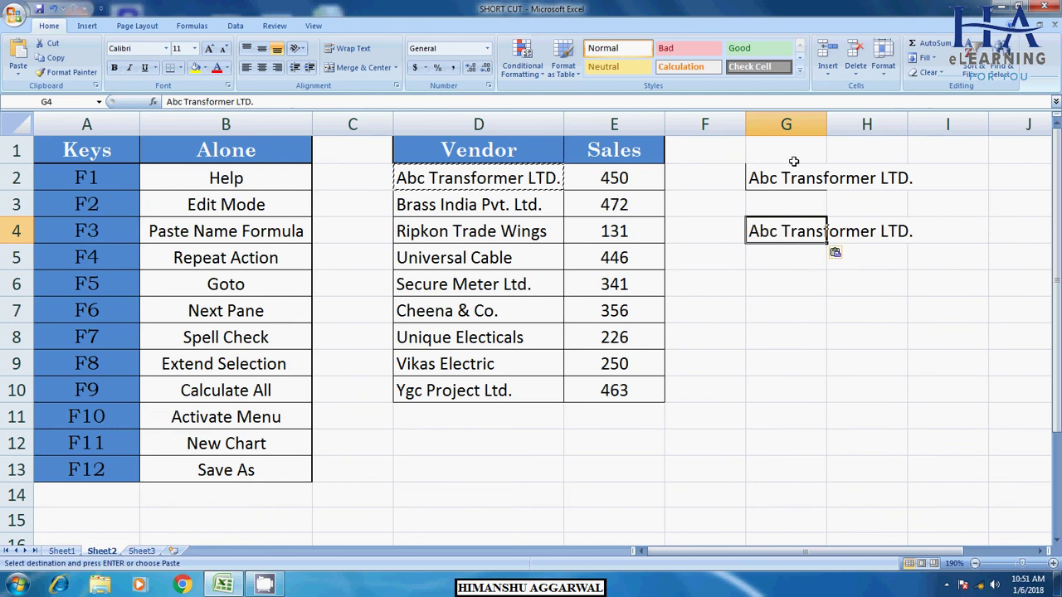
pyautogui.press('Escape')
pyautogui.click(786, 123)
pyautogui.press('Delete')
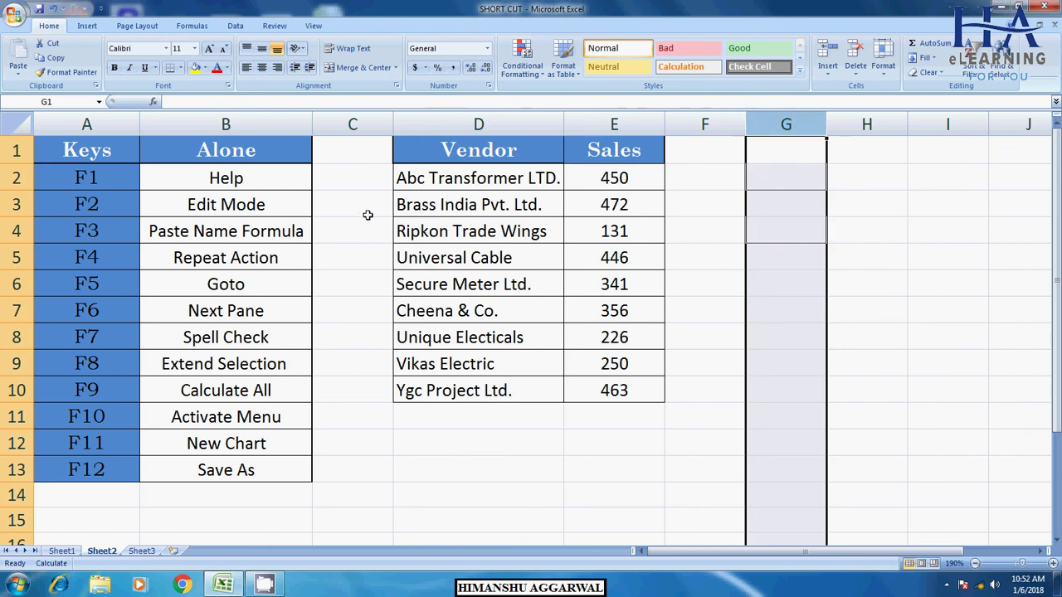
pyautogui.click(96, 283)
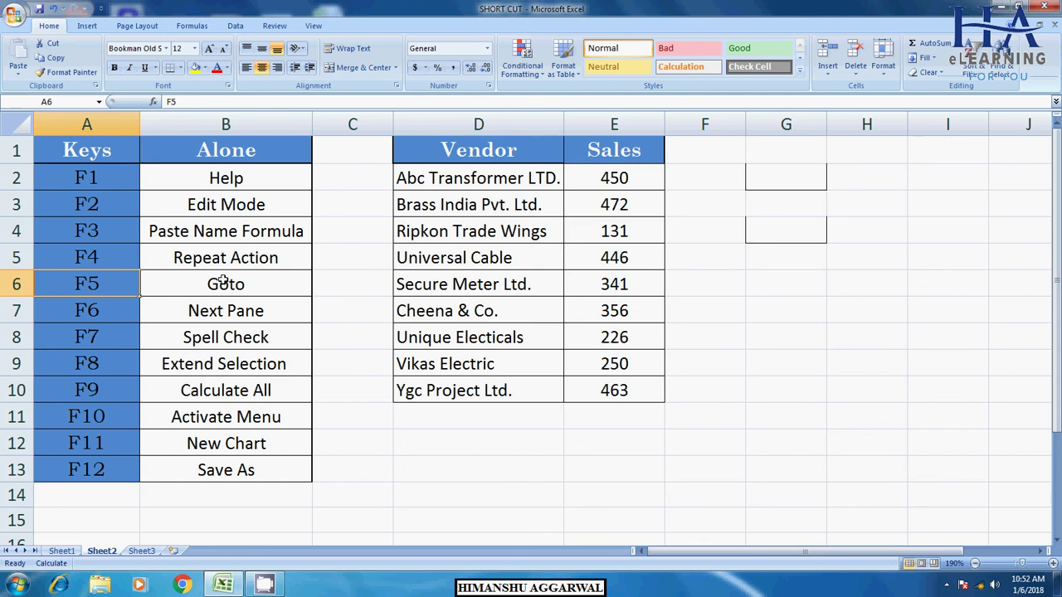
# Jump to cell E10 using F5 Go To with reference E10
pyautogui.press('F5')
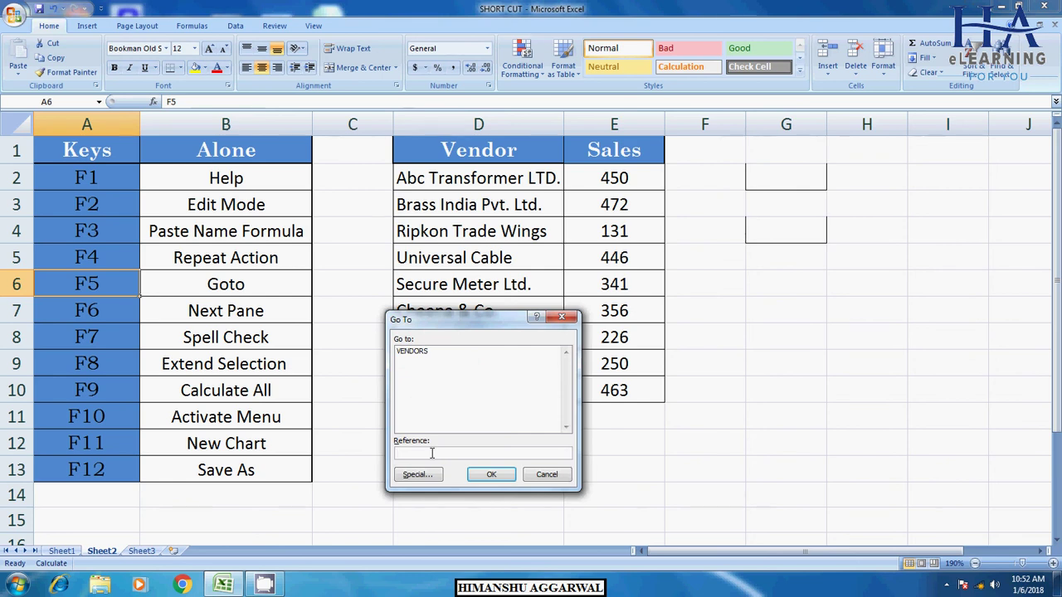
pyautogui.write('E10')
pyautogui.click(492, 475)
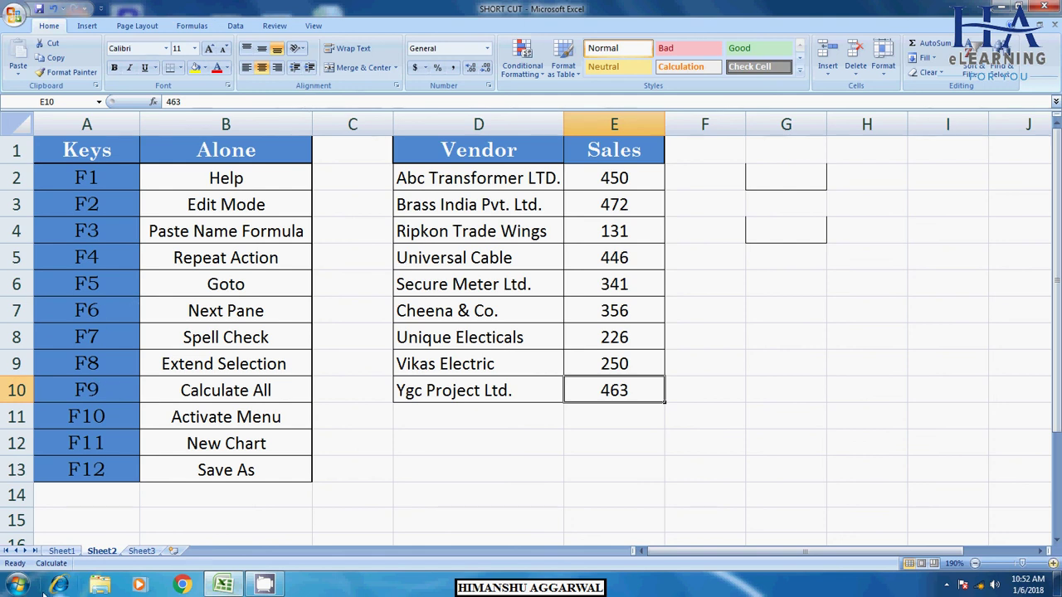
# Toggle the ribbon KeyTips with F10, leaving them displayed
pyautogui.press('F10')
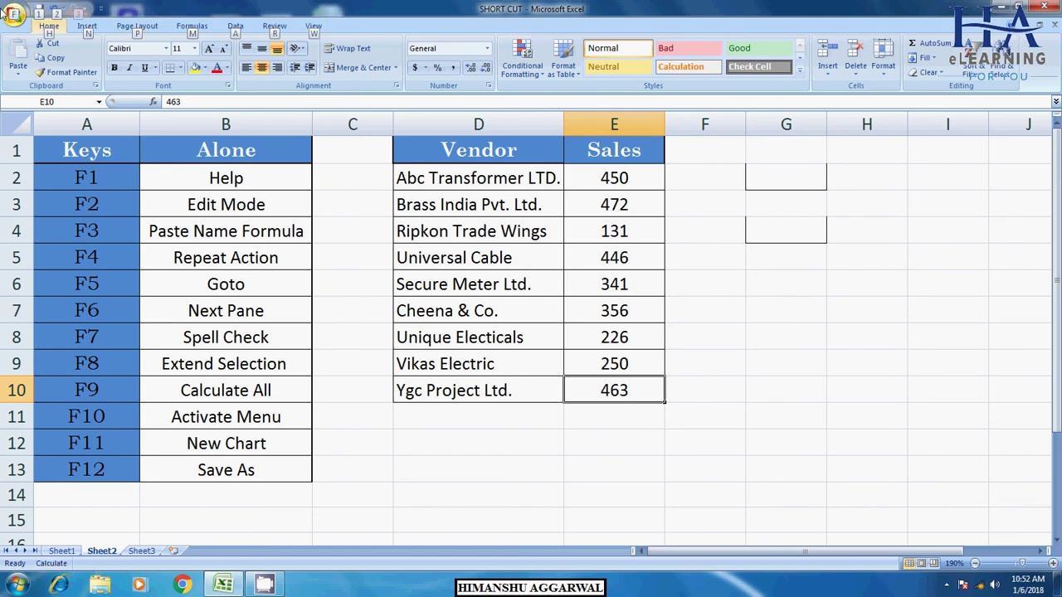
pyautogui.press('F10')
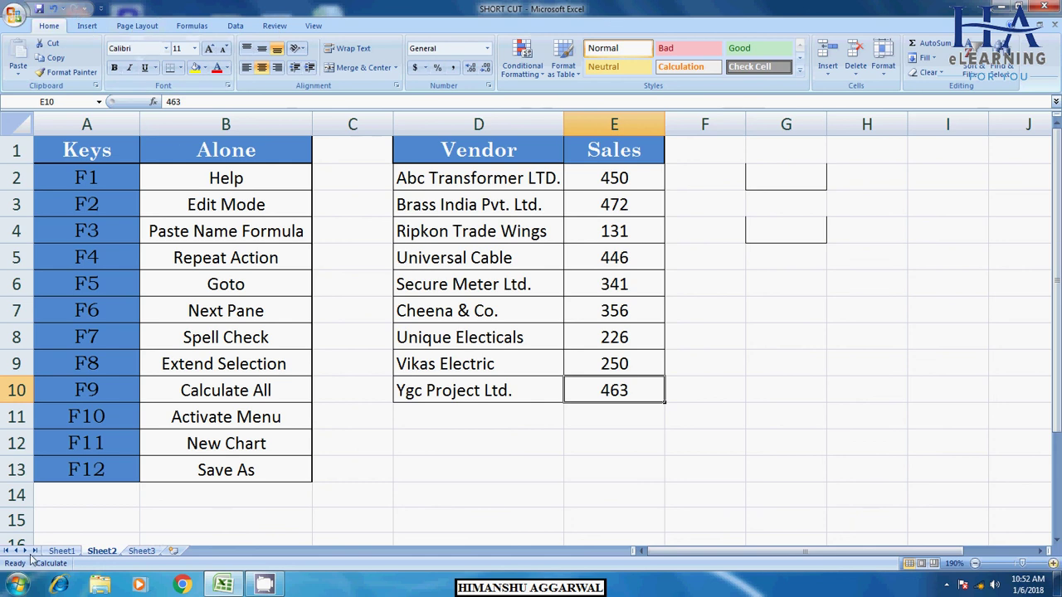
pyautogui.press('F10')
pyautogui.press('F10')
pyautogui.press('F10')
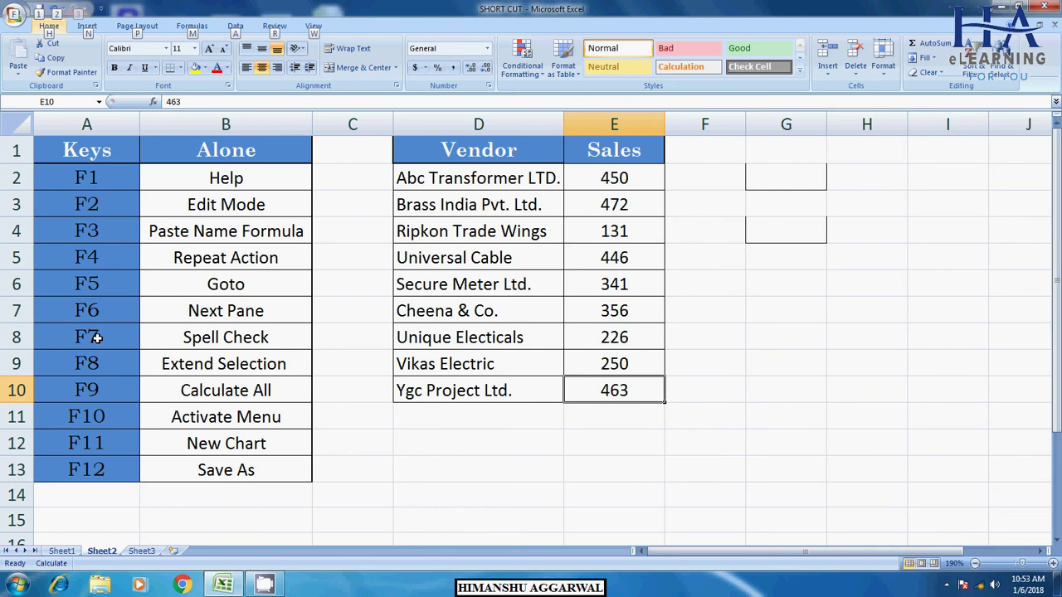
pyautogui.click(651, 471)
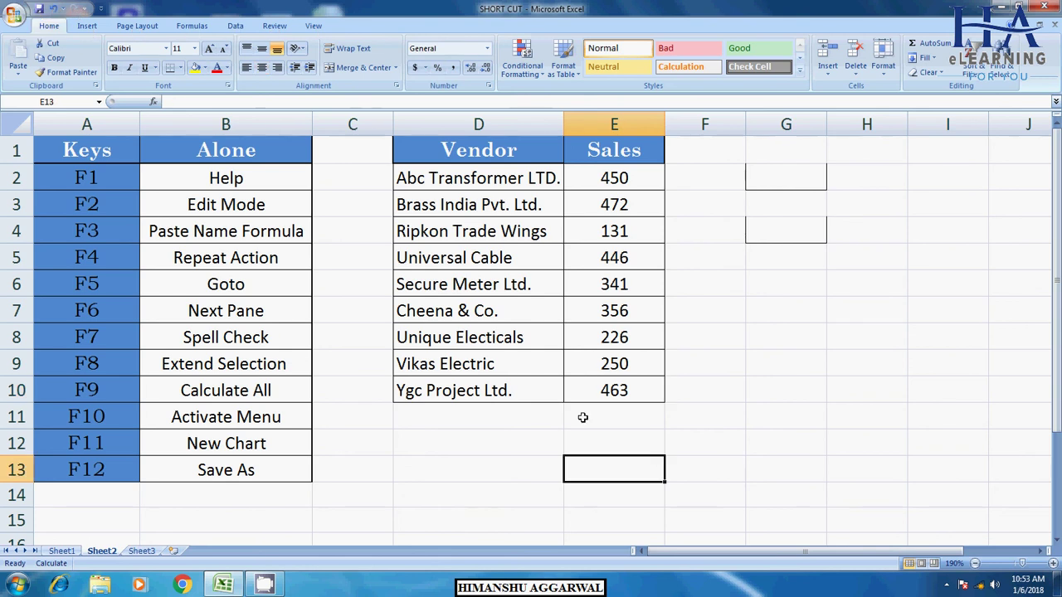
pyautogui.click(454, 388)
pyautogui.press('F7')
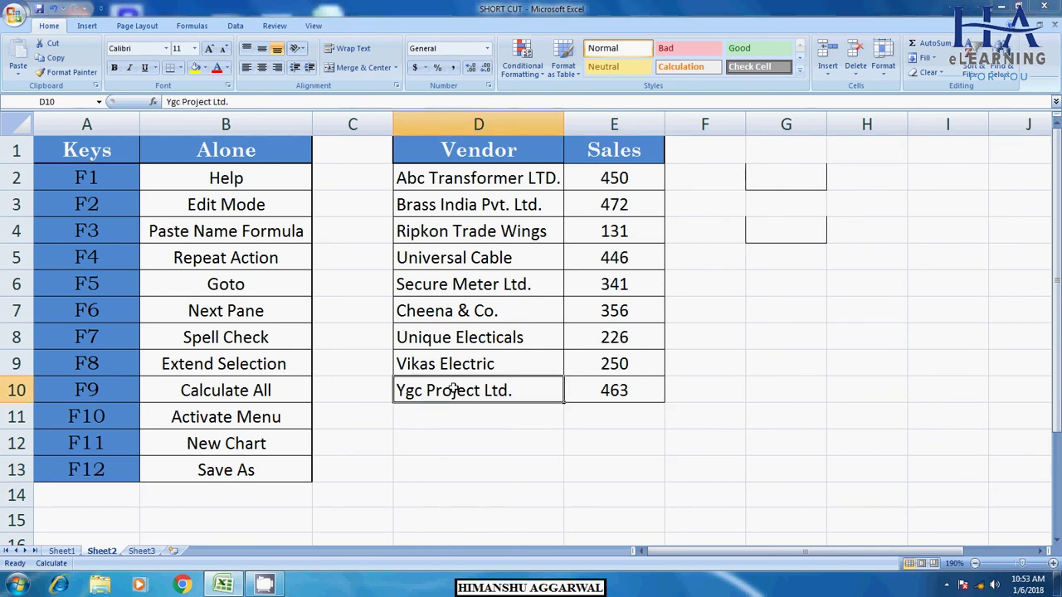
pyautogui.scroll(-1, 362, 413)
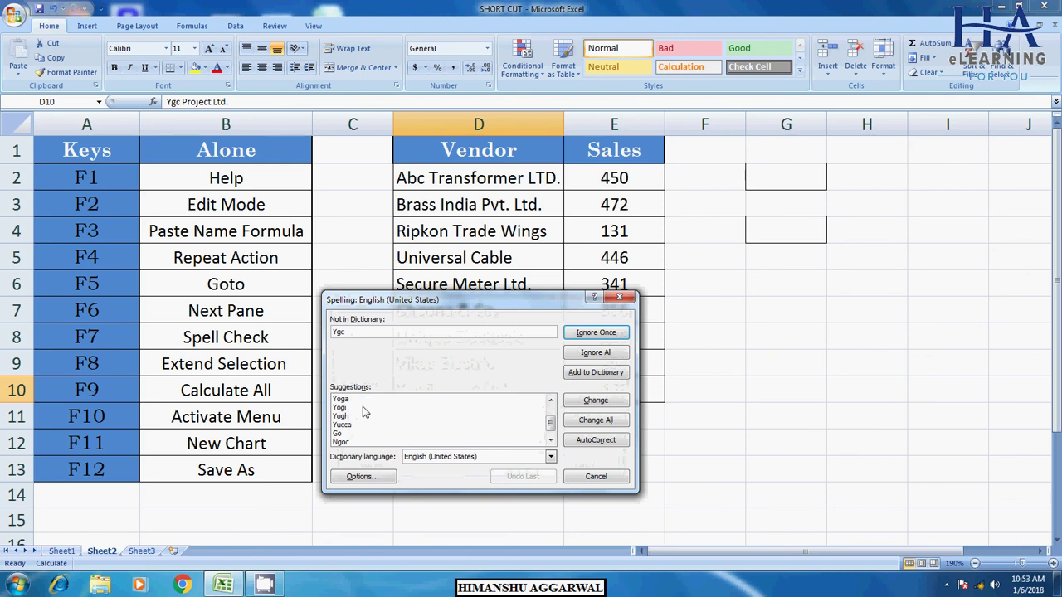
pyautogui.scroll(1, 365, 427)
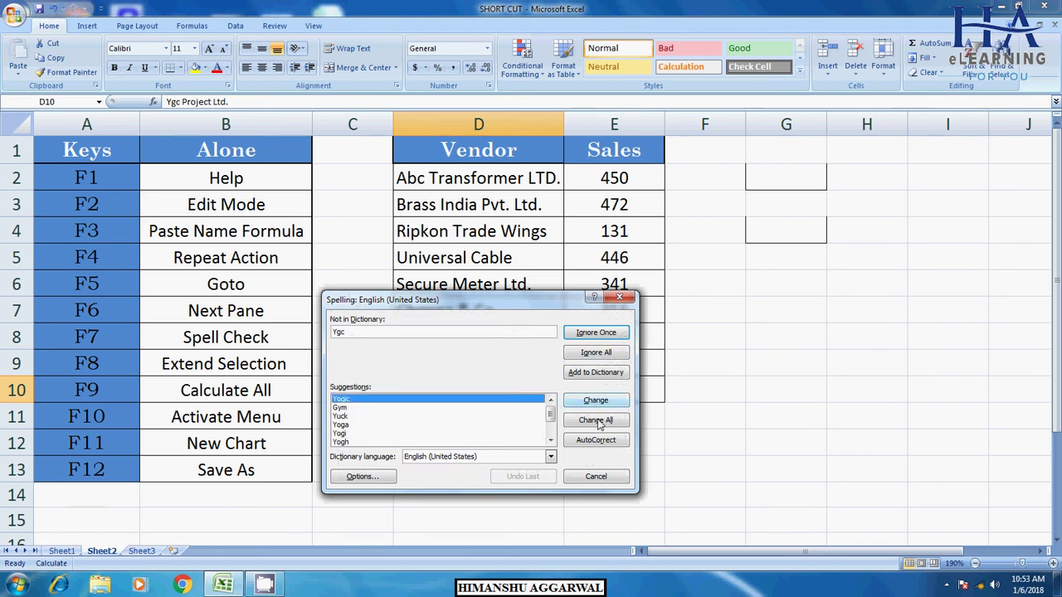
pyautogui.click(619, 298)
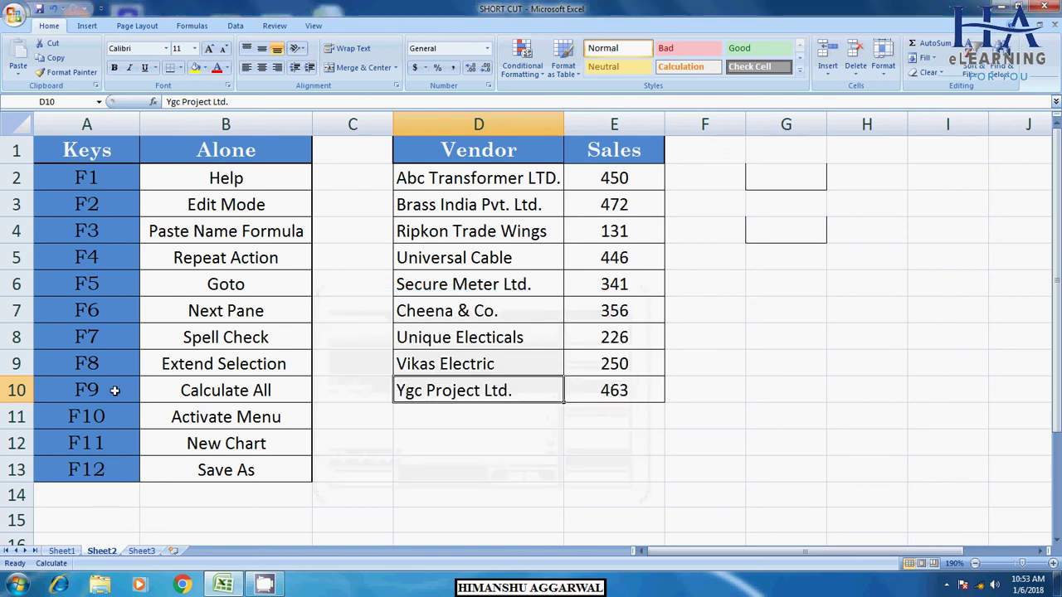
pyautogui.click(108, 365)
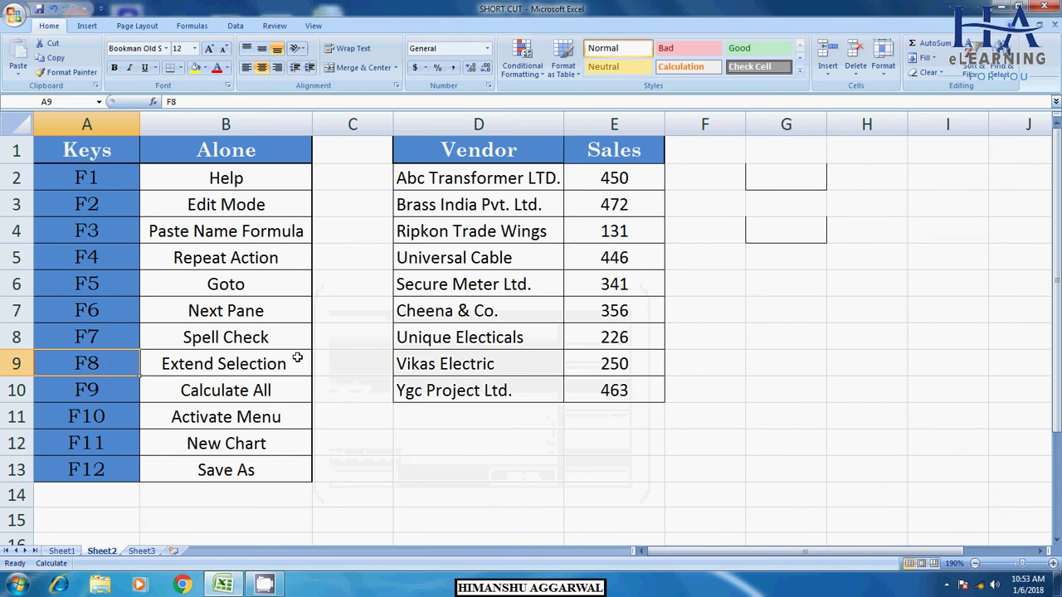
pyautogui.click(218, 365)
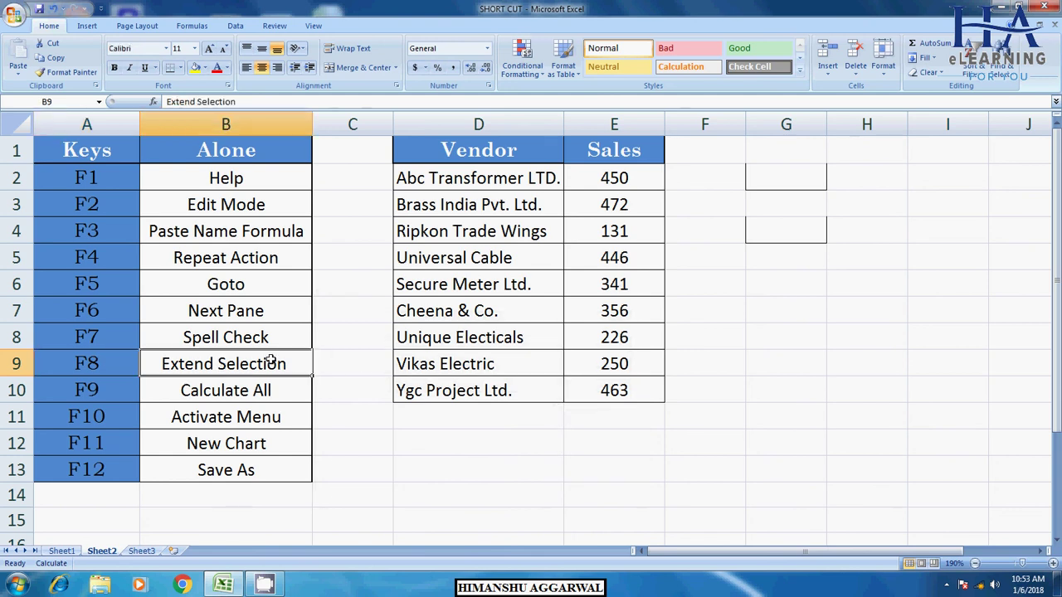
pyautogui.click(478, 178)
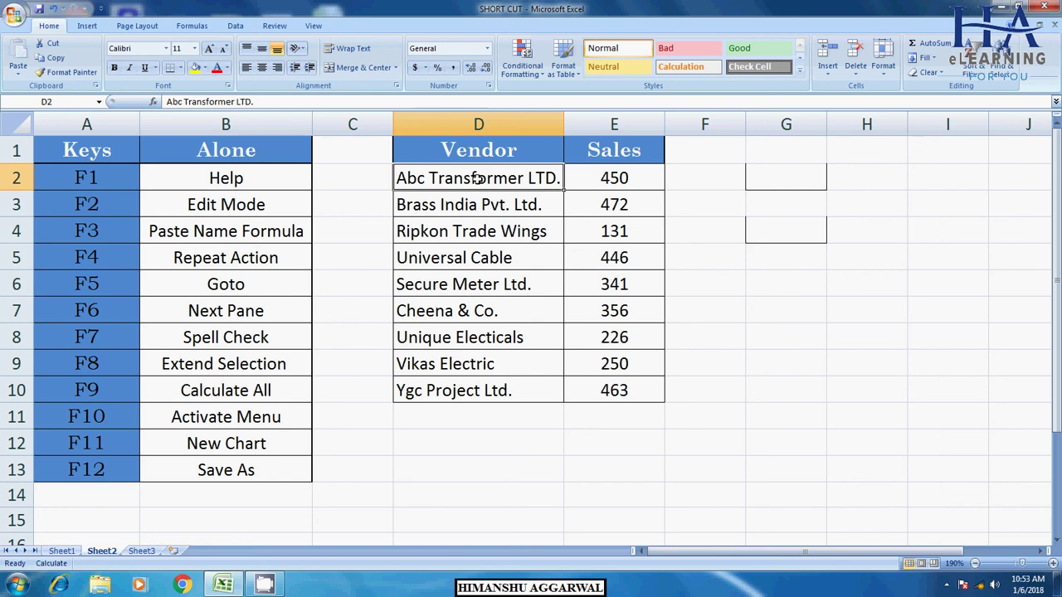
pyautogui.press('F8')
pyautogui.press('Down')
pyautogui.press('Down')
pyautogui.press('Down')
pyautogui.press('Down')
pyautogui.press('Down')
pyautogui.press('Down')
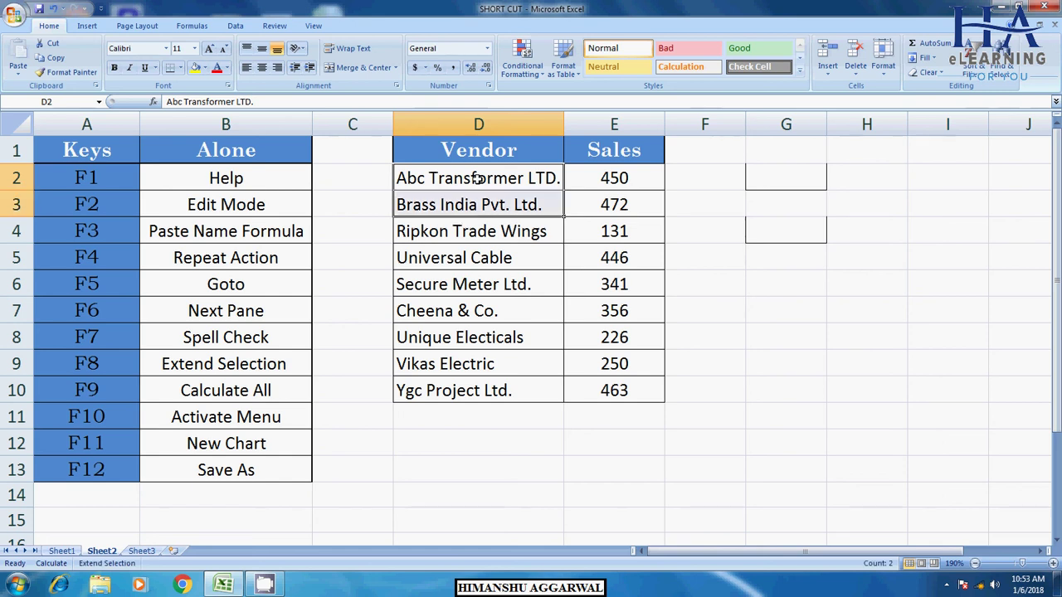
pyautogui.press('Down')
pyautogui.press('Down')
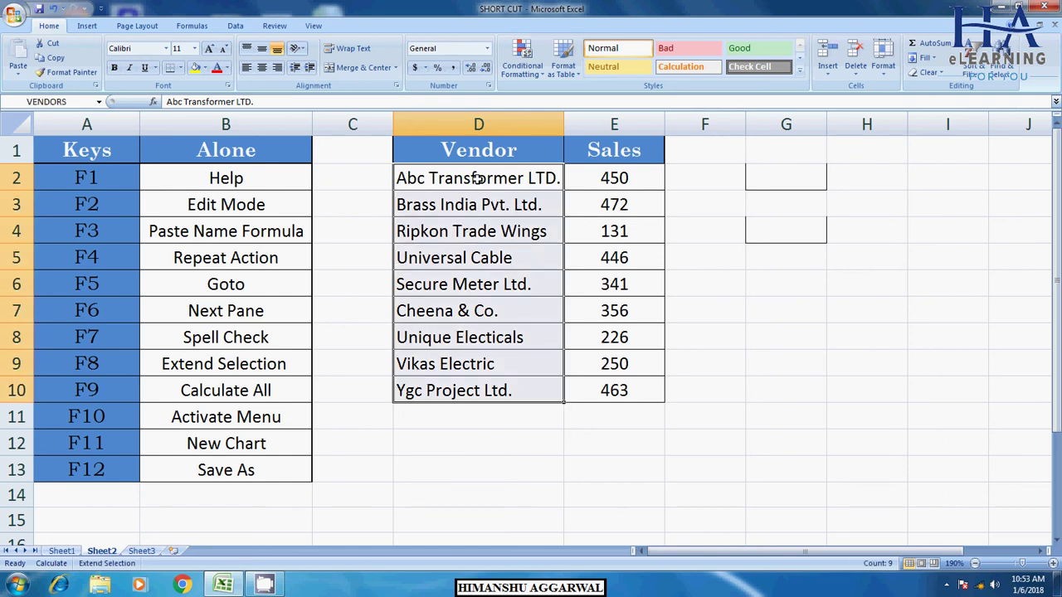
pyautogui.press('Right')
pyautogui.press('Right')
pyautogui.press('Right')
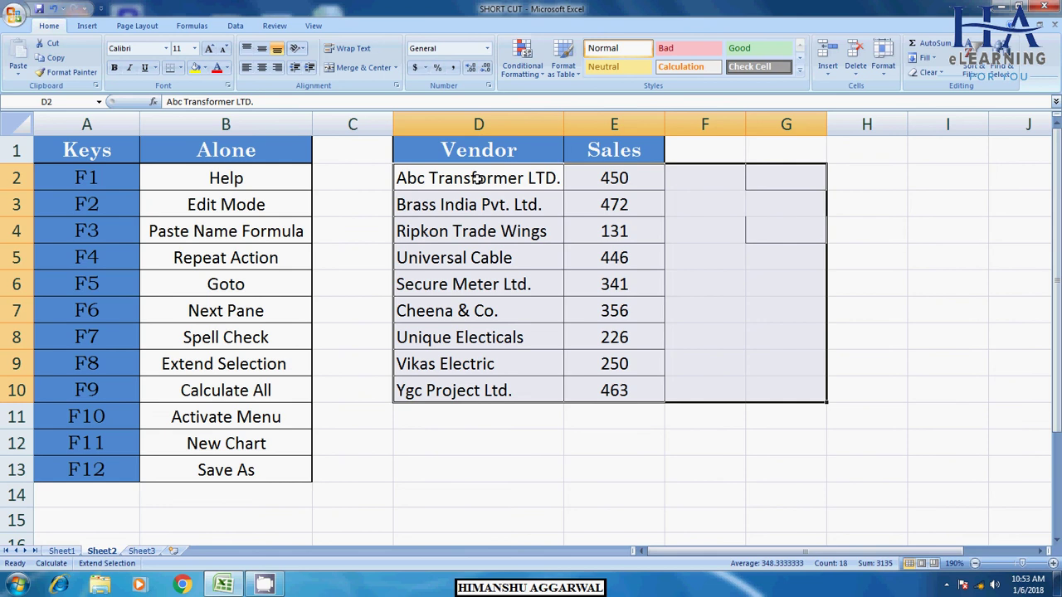
pyautogui.press('Down')
pyautogui.press('Down')
pyautogui.press('Down')
pyautogui.press('Down')
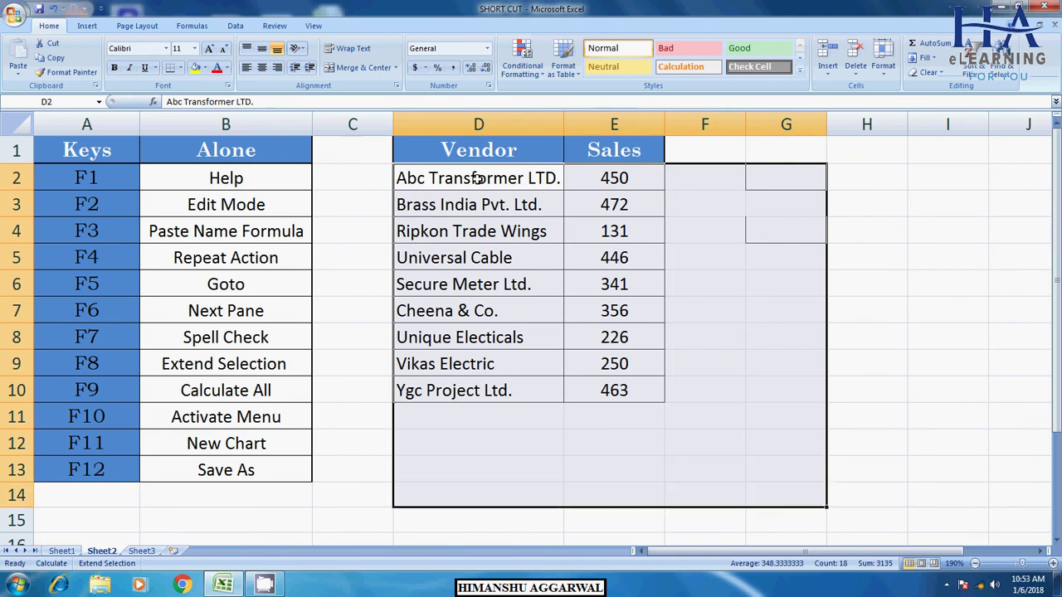
pyautogui.press('Left')
pyautogui.press('Left')
pyautogui.press('Up')
pyautogui.press('Up')
pyautogui.press('Up')
pyautogui.press('Up')
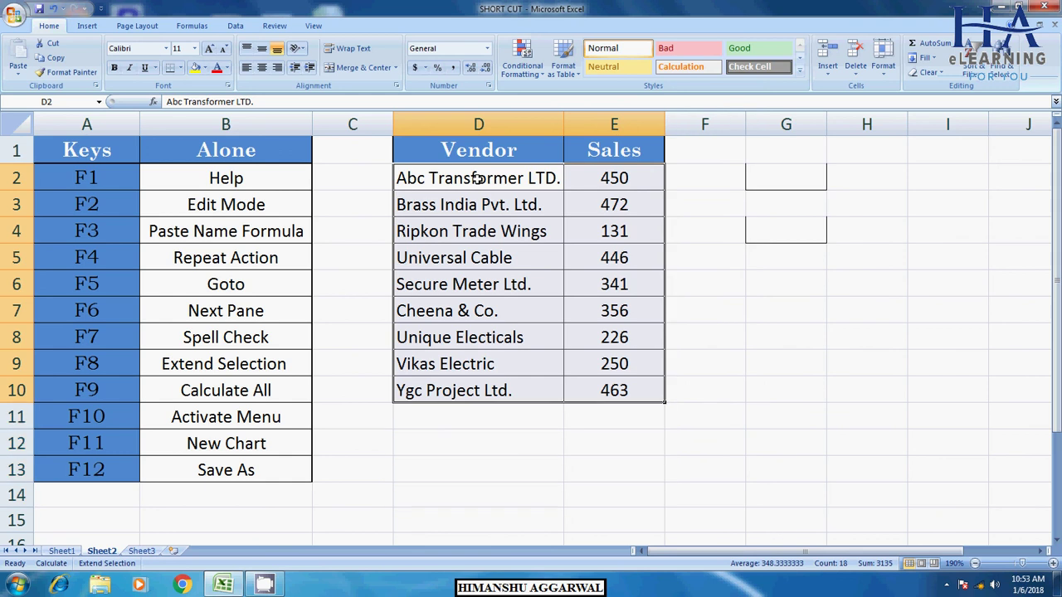
pyautogui.press('Up')
pyautogui.press('Down')
pyautogui.press('Up')
pyautogui.press('Up')
pyautogui.press('Up')
pyautogui.press('Up')
pyautogui.press('Up')
pyautogui.press('Up')
pyautogui.press('Up')
pyautogui.press('Up')
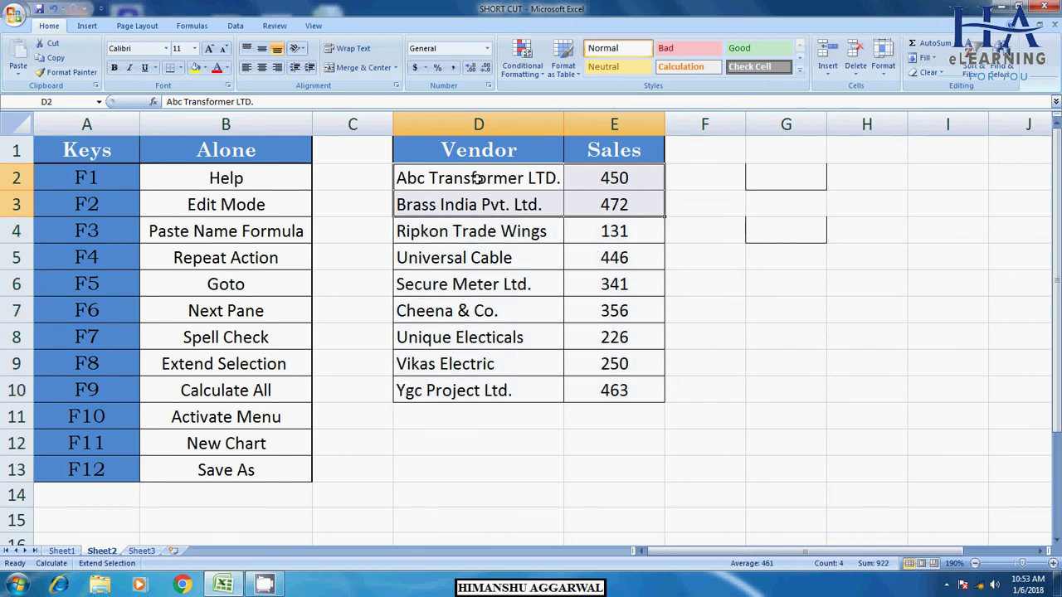
pyautogui.click(1036, 471)
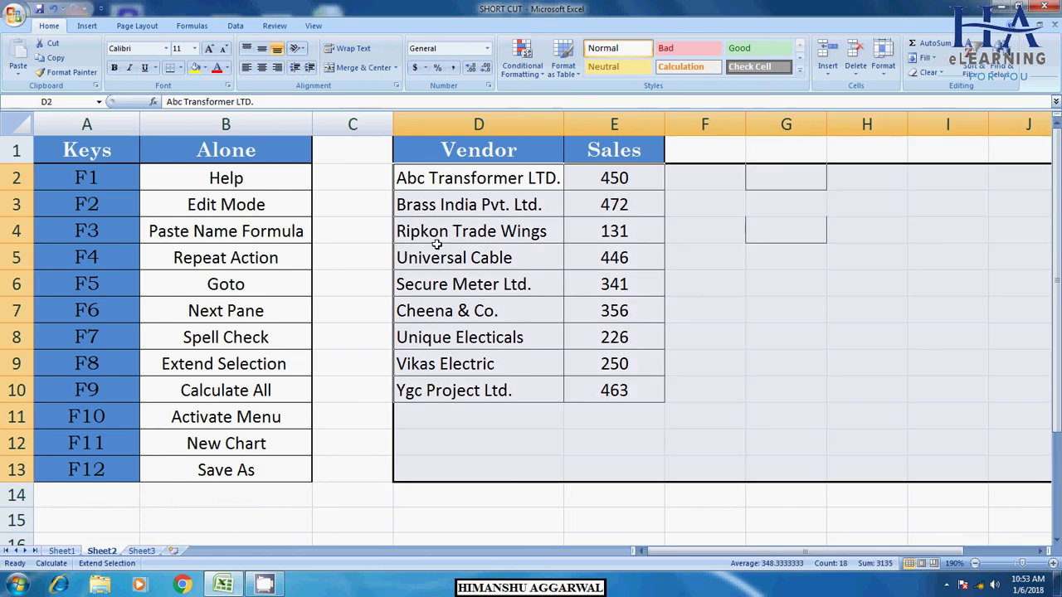
pyautogui.press('F8')
pyautogui.click(504, 181)
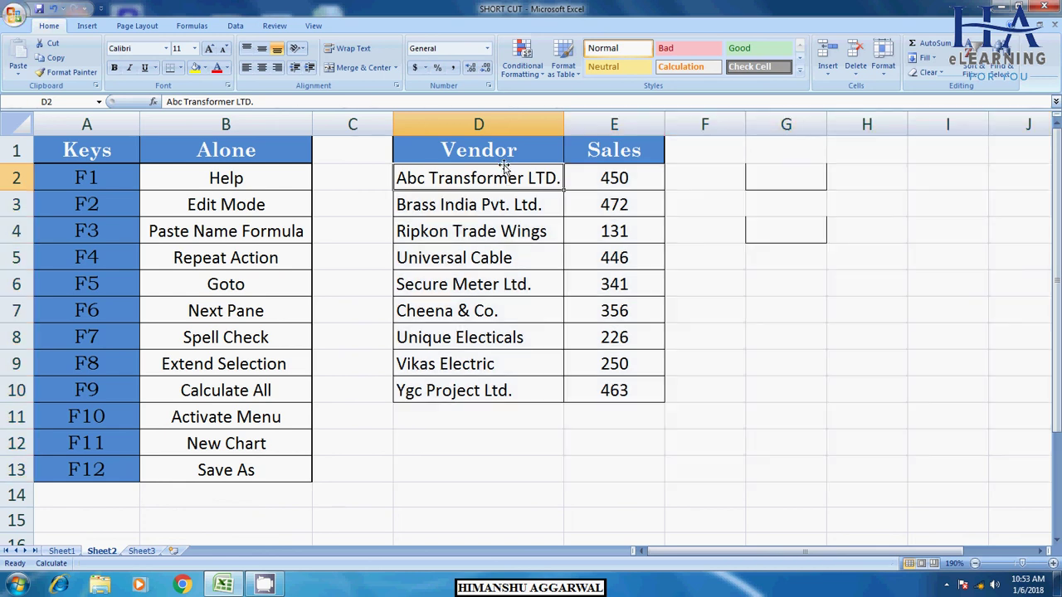
pyautogui.press('F8')
pyautogui.press('Down')
pyautogui.press('Down')
pyautogui.press('Down')
pyautogui.press('Down')
pyautogui.press('Down')
pyautogui.press('Down')
pyautogui.press('Down')
pyautogui.press('Down')
pyautogui.press('Down')
pyautogui.press('Right')
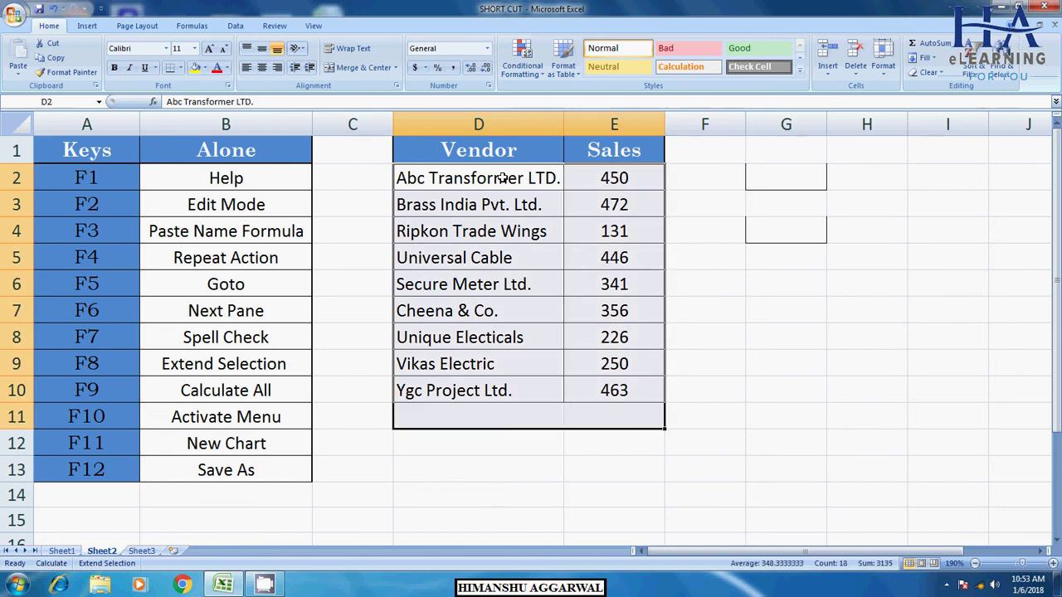
pyautogui.press('Down')
pyautogui.press('Up')
pyautogui.press('Up')
pyautogui.press('Up')
pyautogui.press('Up')
pyautogui.press('F8')
pyautogui.click(502, 256)
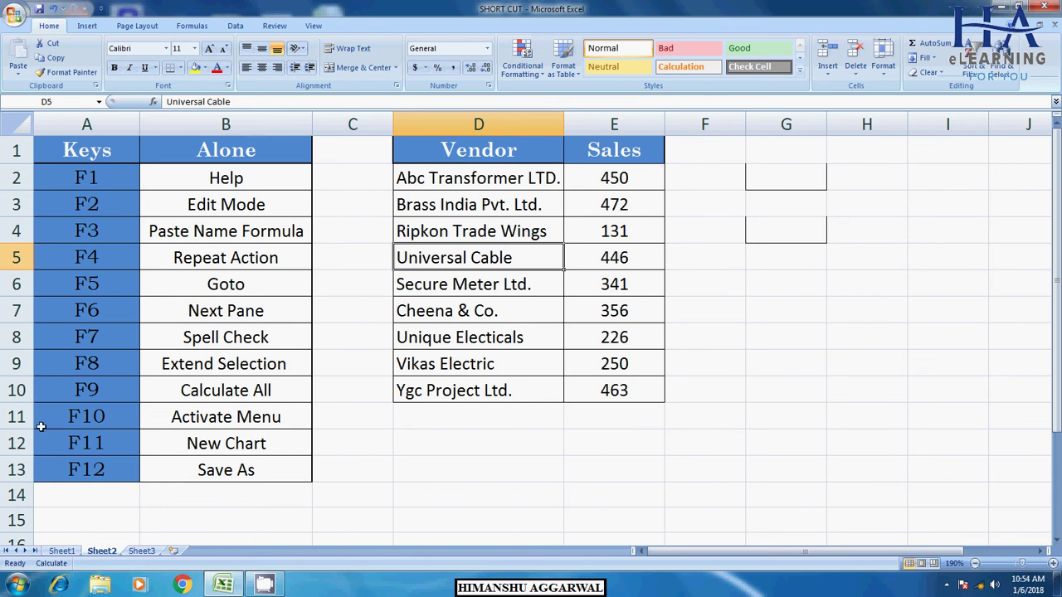
# AutoSum the Sales column into E11 (3135) and centre the total
pyautogui.click(99, 387)
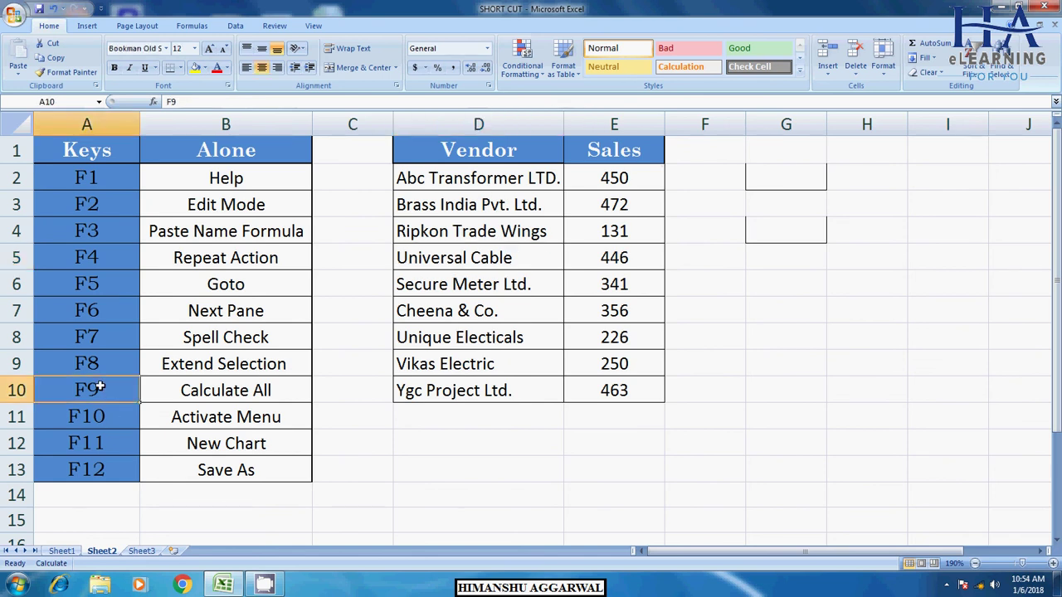
pyautogui.click(249, 392)
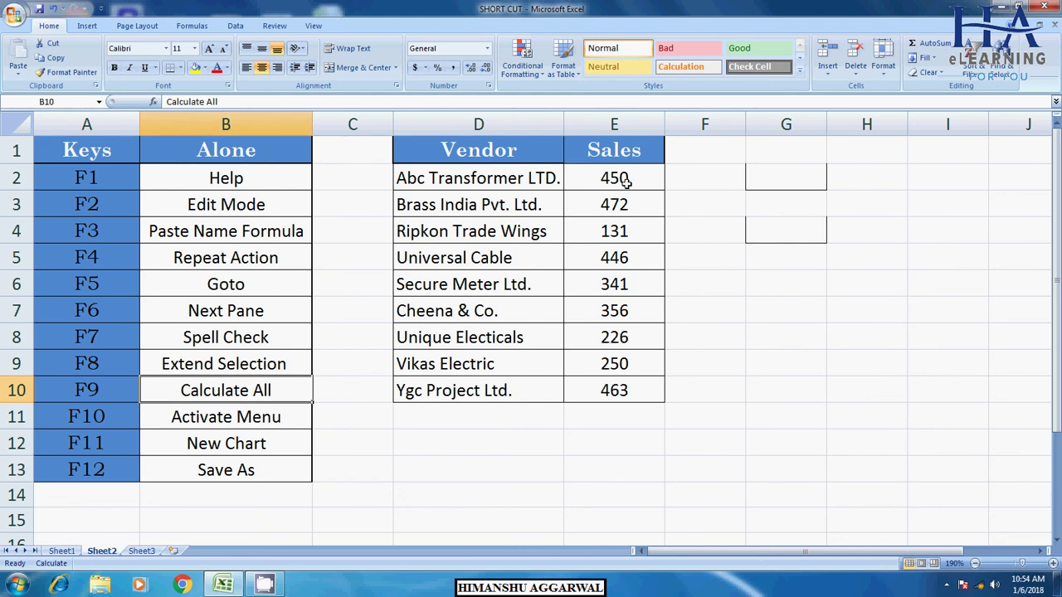
pyautogui.moveTo(628, 180); pyautogui.dragTo(628, 406)
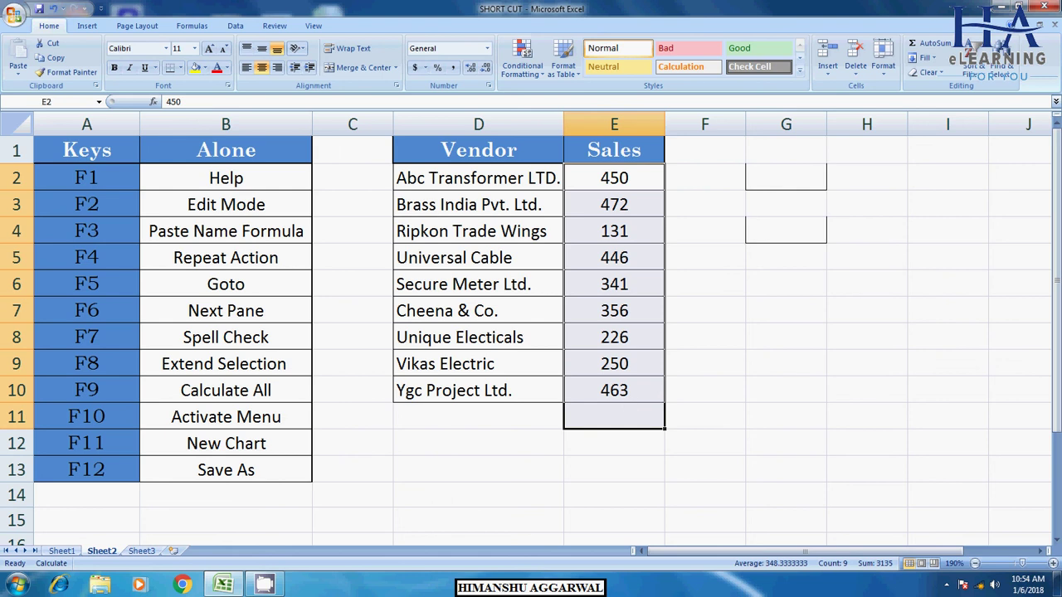
pyautogui.click(933, 45)
pyautogui.click(634, 463)
pyautogui.click(631, 414)
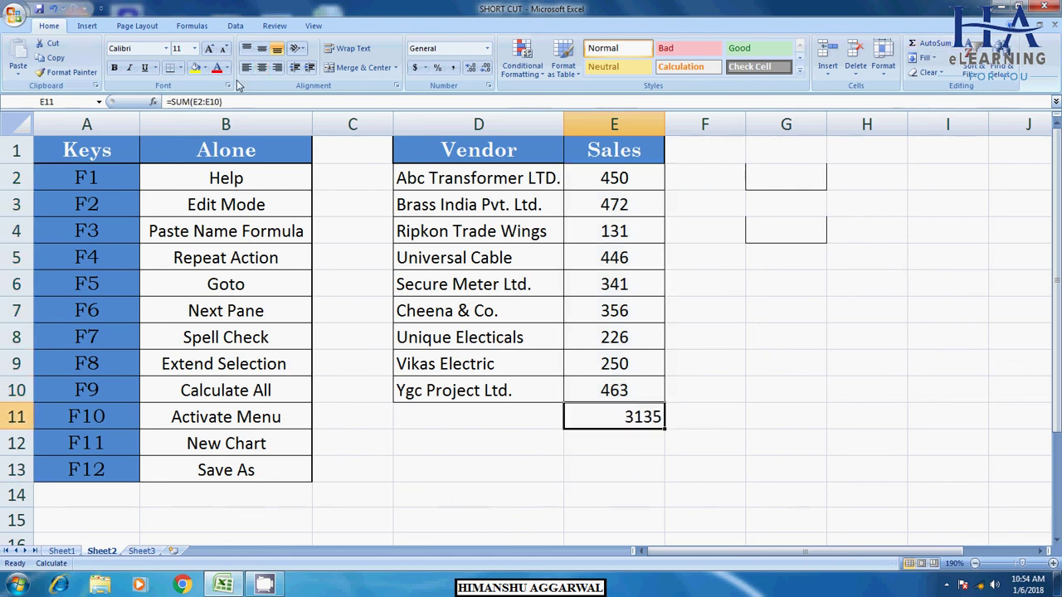
pyautogui.click(263, 69)
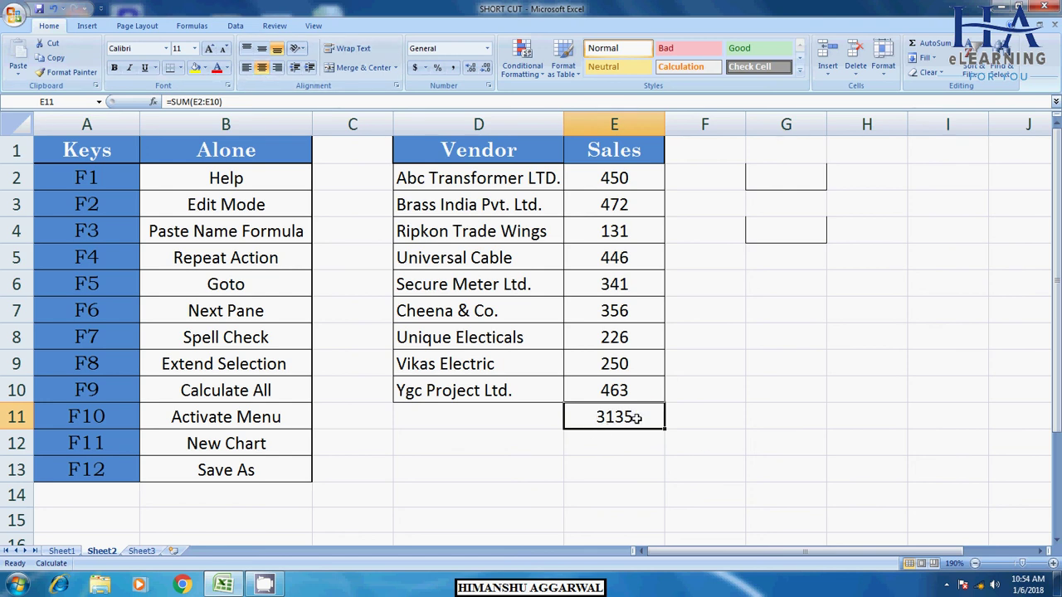
# Change the first Sales value from 450 to 500 and check the E11 total
pyautogui.click(623, 178)
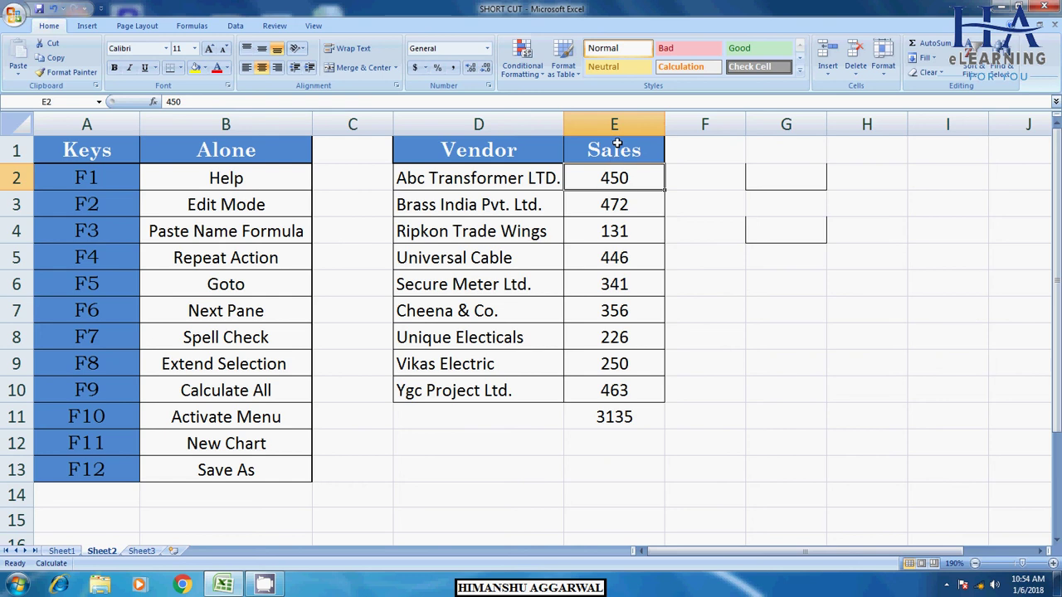
pyautogui.write('500')
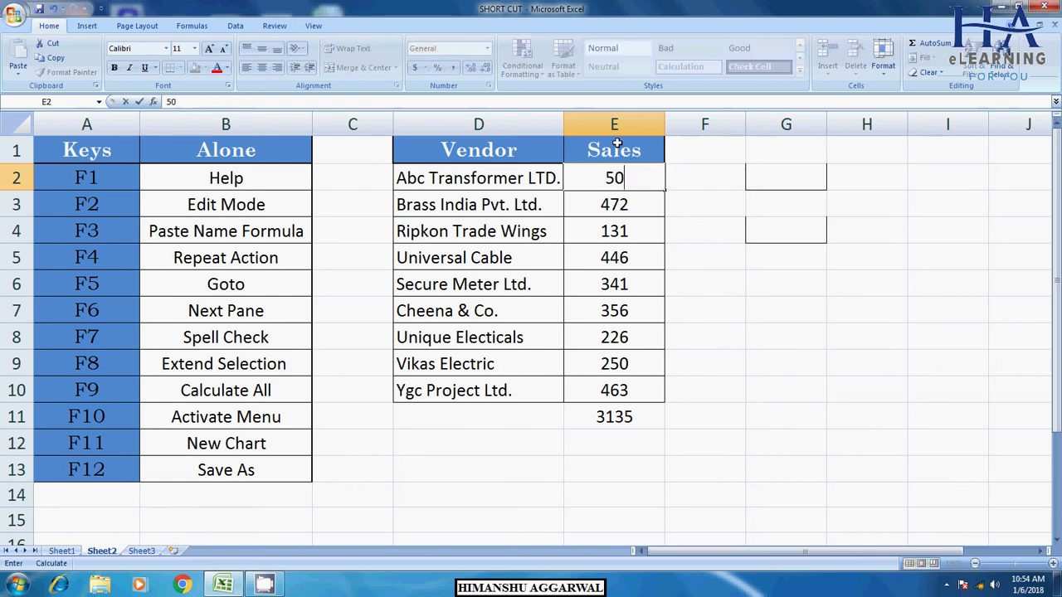
pyautogui.press('Return')
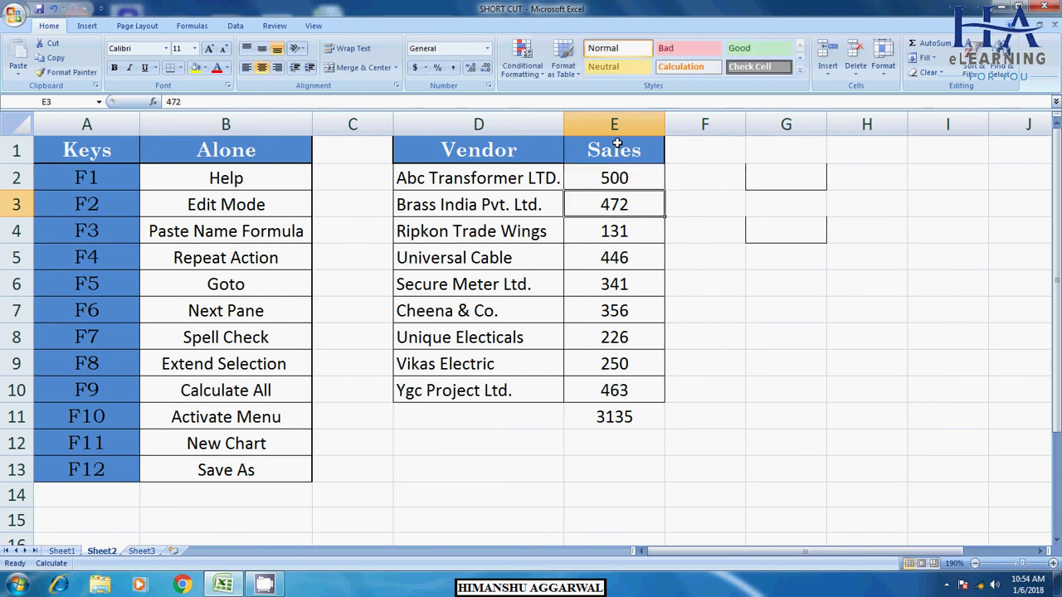
pyautogui.click(605, 417)
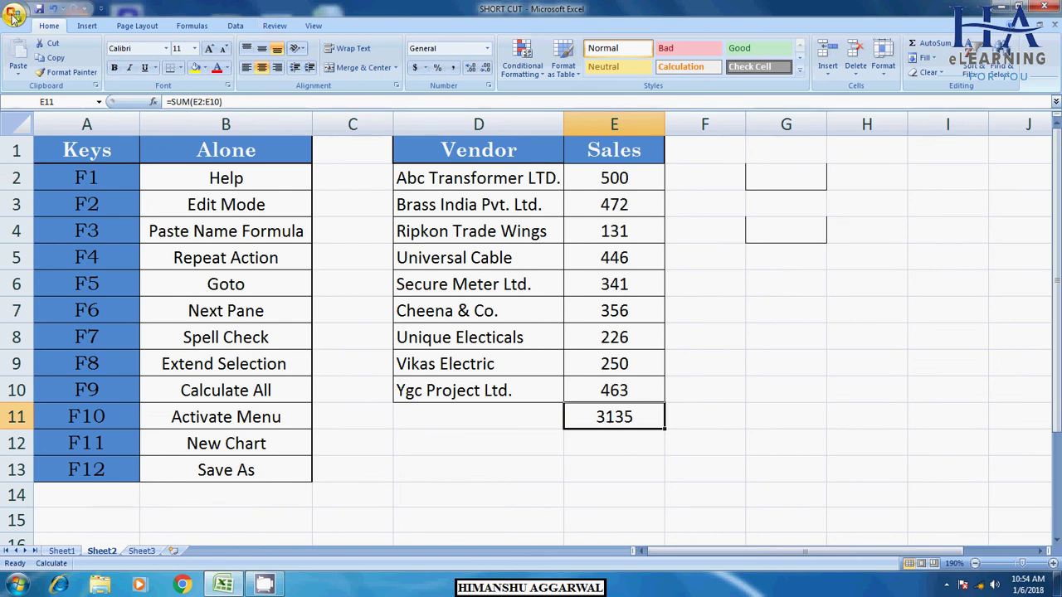
pyautogui.click(13, 16)
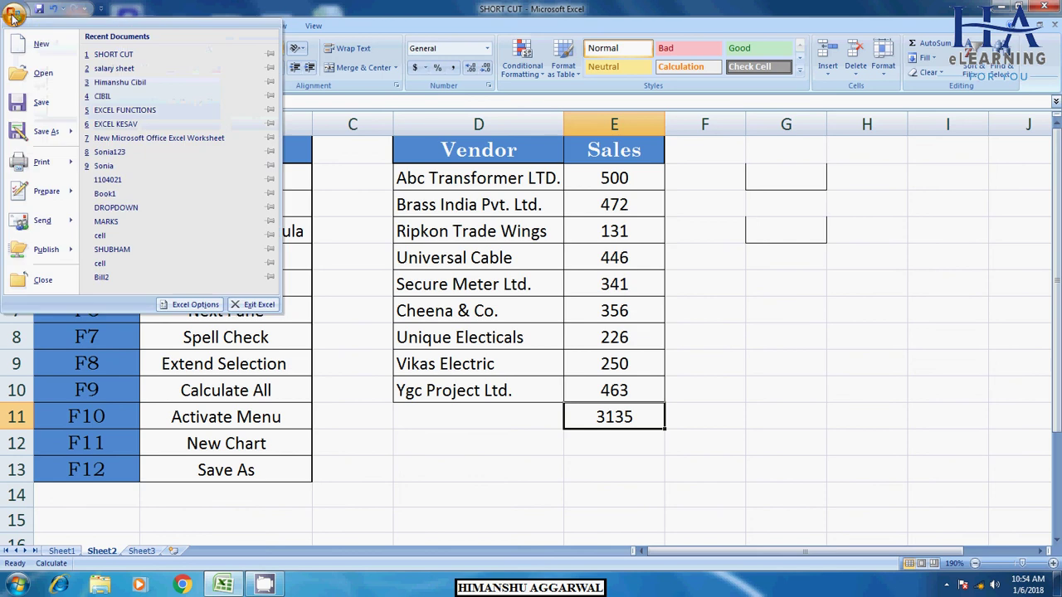
pyautogui.click(190, 305)
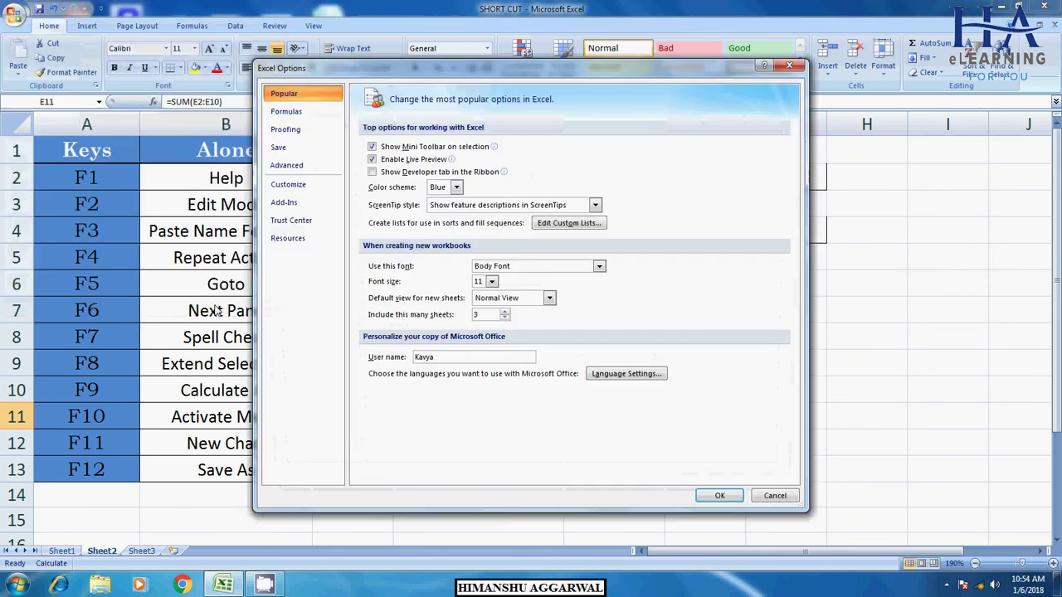
pyautogui.click(292, 116)
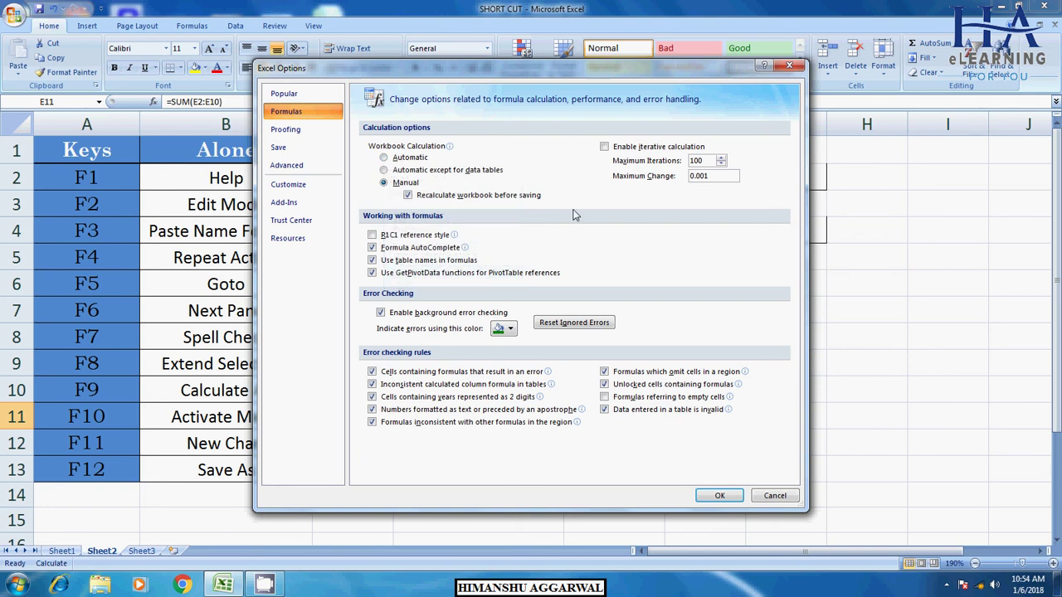
pyautogui.click(720, 495)
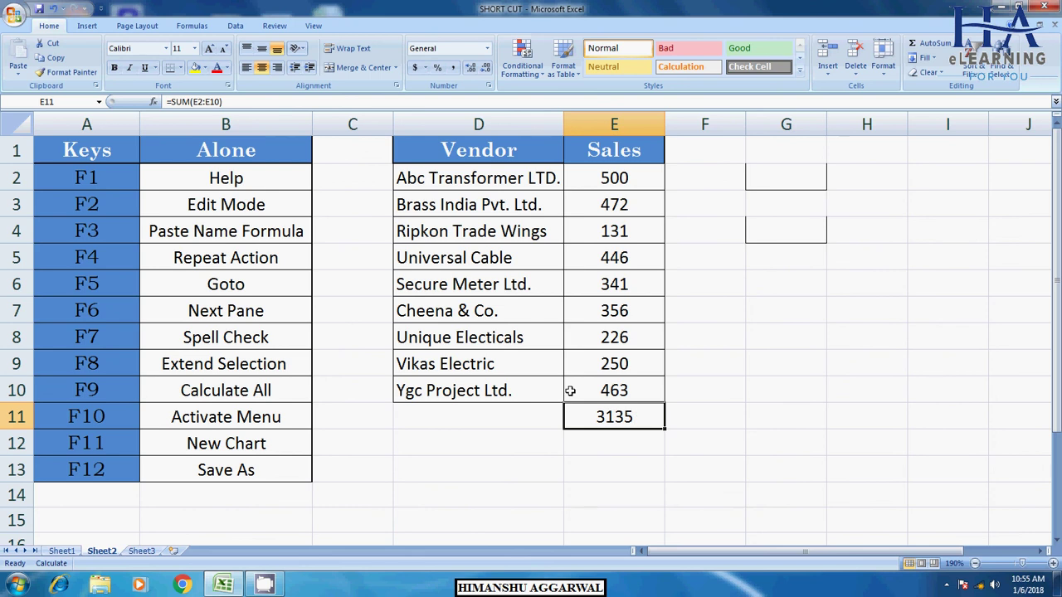
# Enter 200 in E4 and recalculate with F9 so E11 shows 3254
pyautogui.press('F9')
pyautogui.click(627, 233)
pyautogui.write('200')
pyautogui.press('Return')
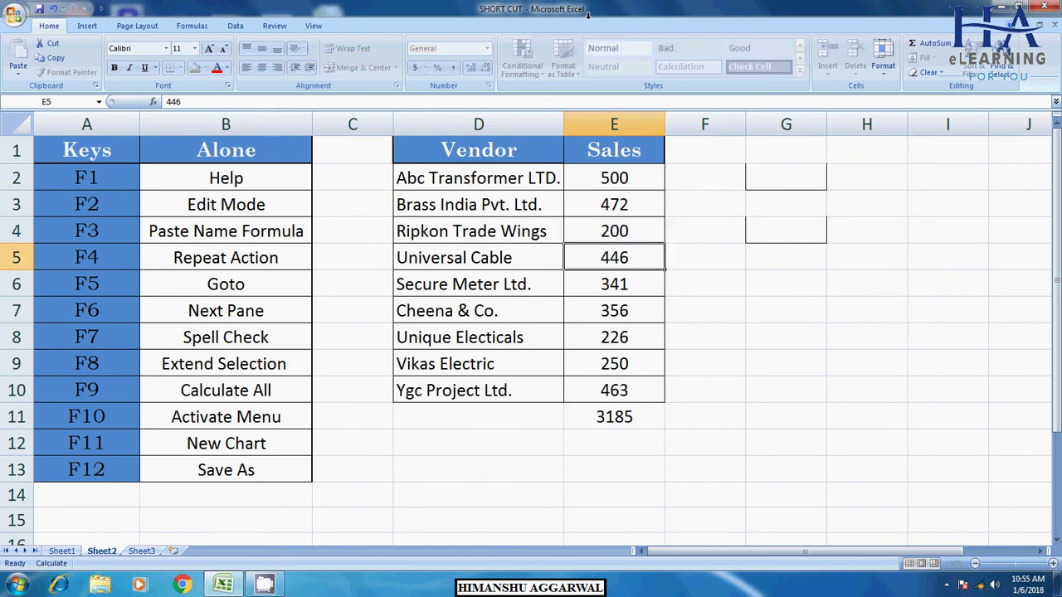
pyautogui.click(650, 421)
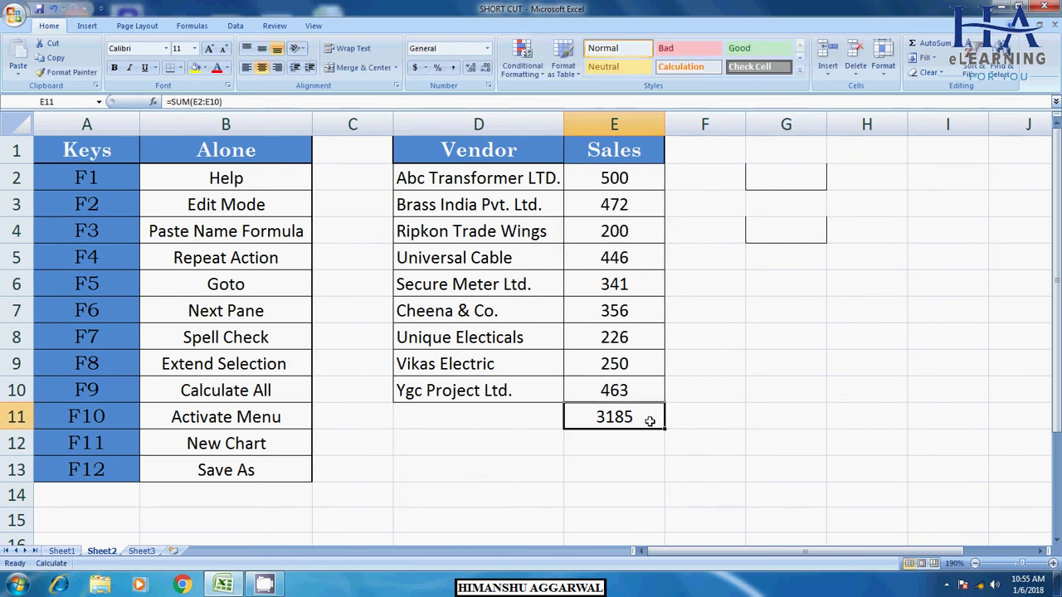
pyautogui.press('F9')
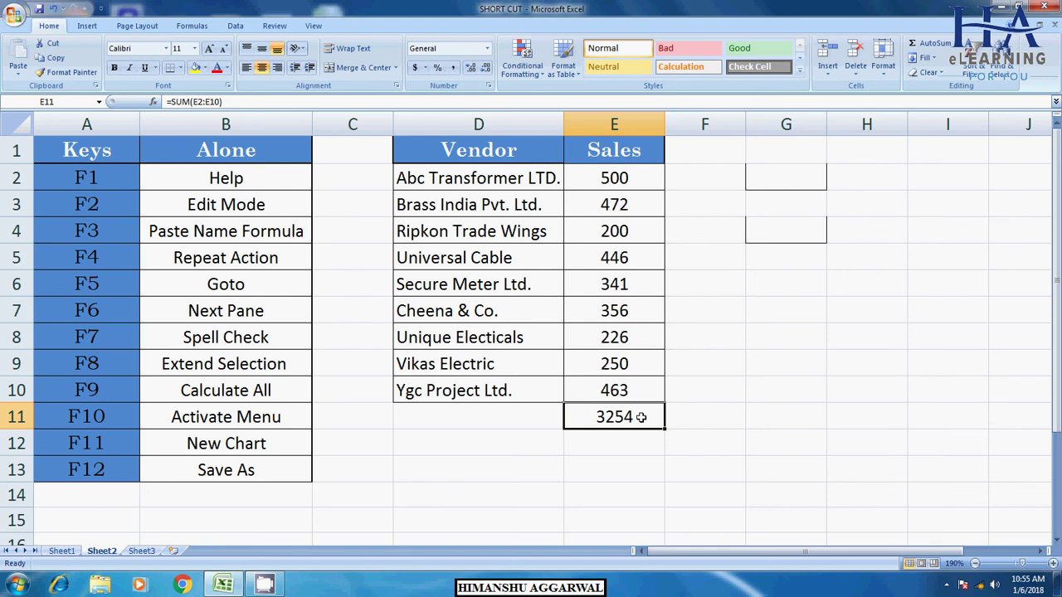
# Show the ribbon KeyTips with F10, the Activate Menu shortcut
pyautogui.click(101, 417)
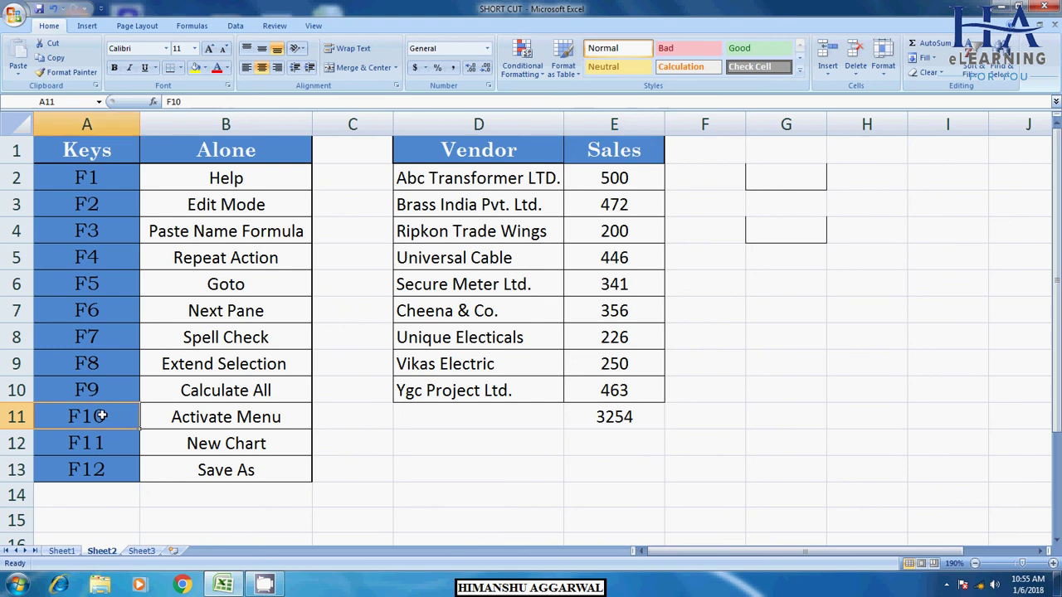
pyautogui.click(291, 415)
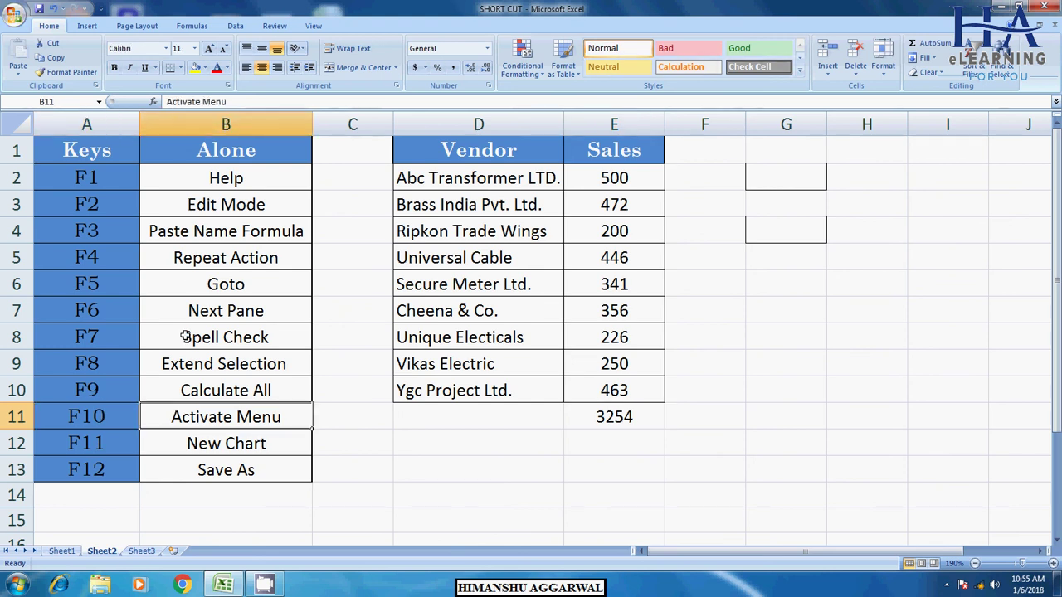
pyautogui.press('F10')
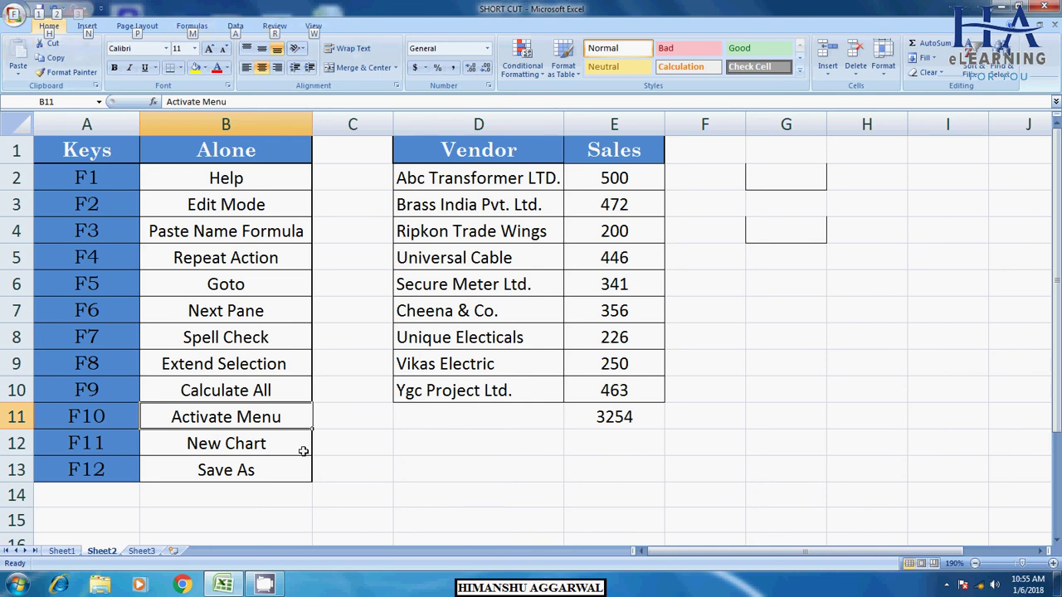
# Chart the Vendor and Sales data D1:E10 on a new Chart2 sheet with F11
pyautogui.click(100, 444)
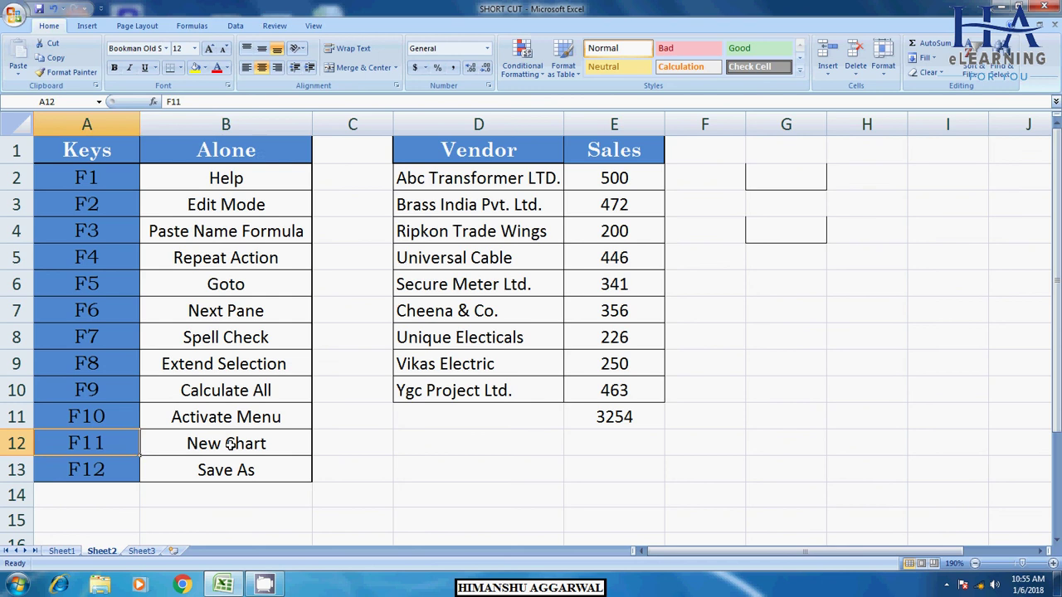
pyautogui.click(231, 446)
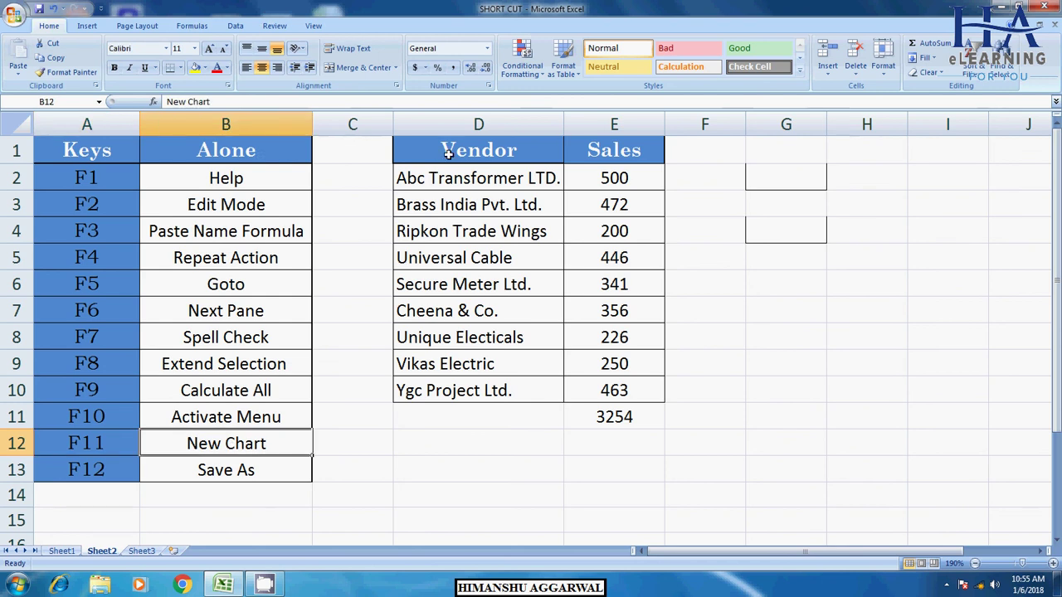
pyautogui.moveTo(451, 150); pyautogui.dragTo(604, 395)
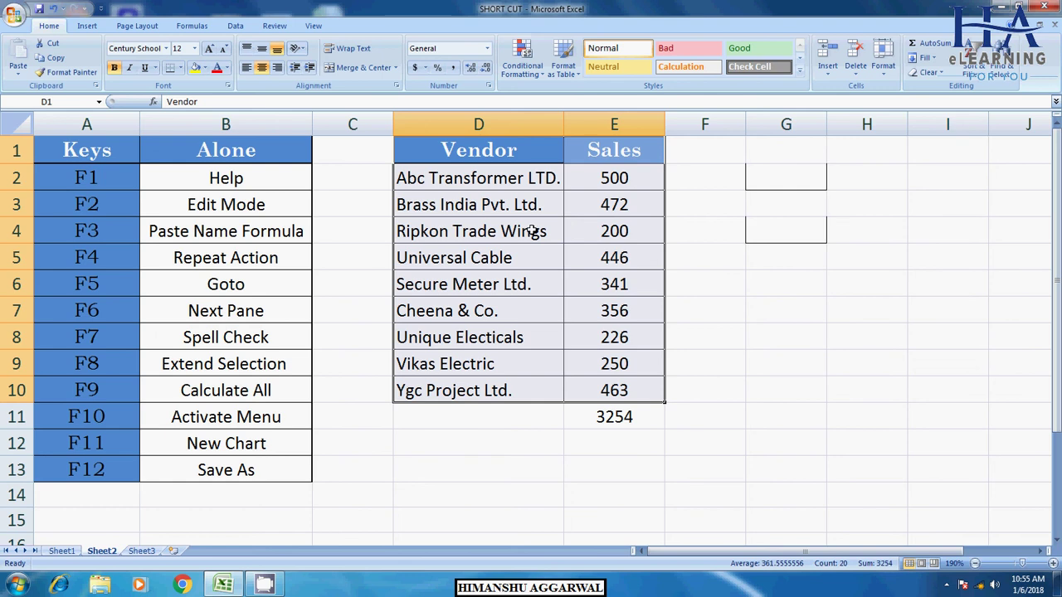
pyautogui.press('F11')
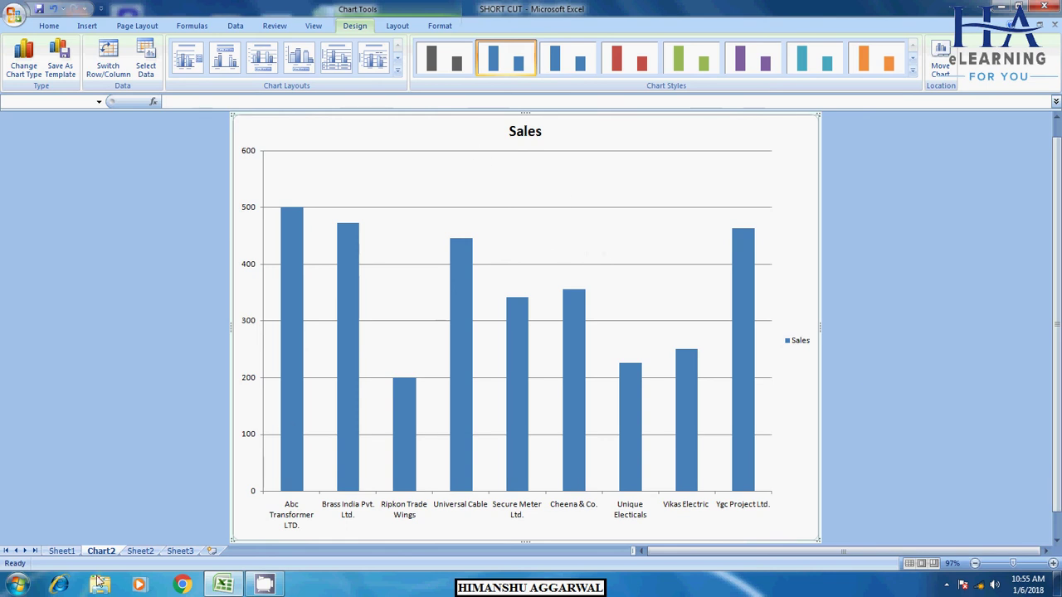
pyautogui.click(146, 552)
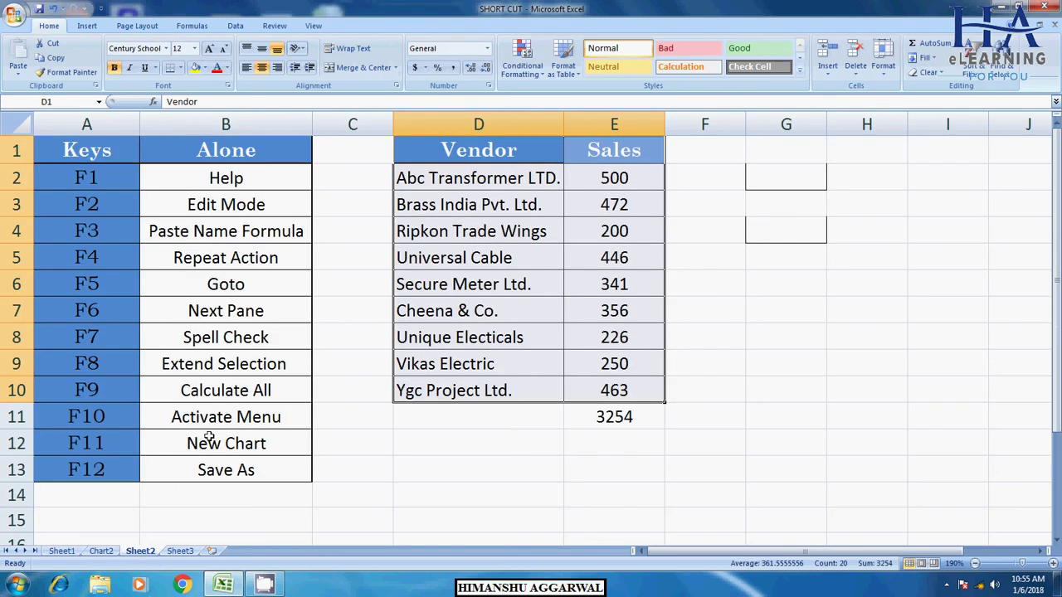
pyautogui.click(91, 470)
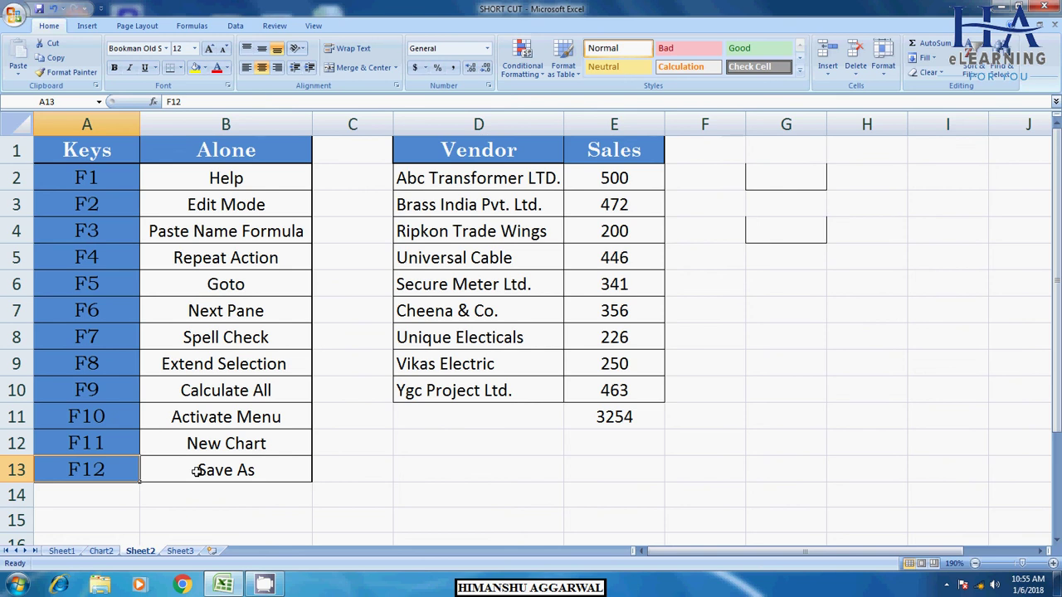
pyautogui.press('F12')
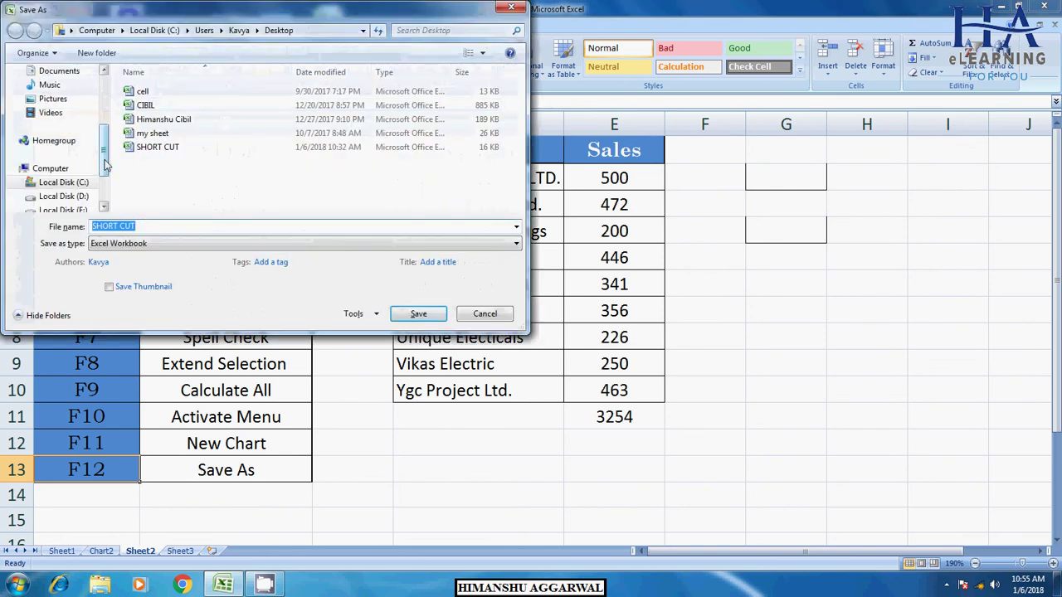
pyautogui.moveTo(105, 164); pyautogui.dragTo(106, 192)
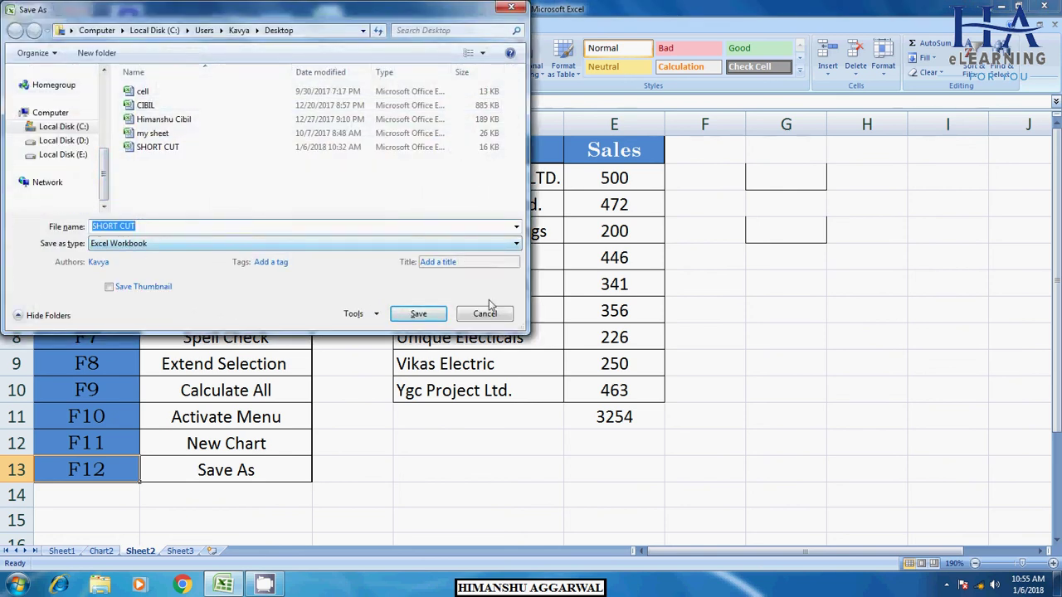
pyautogui.click(511, 7)
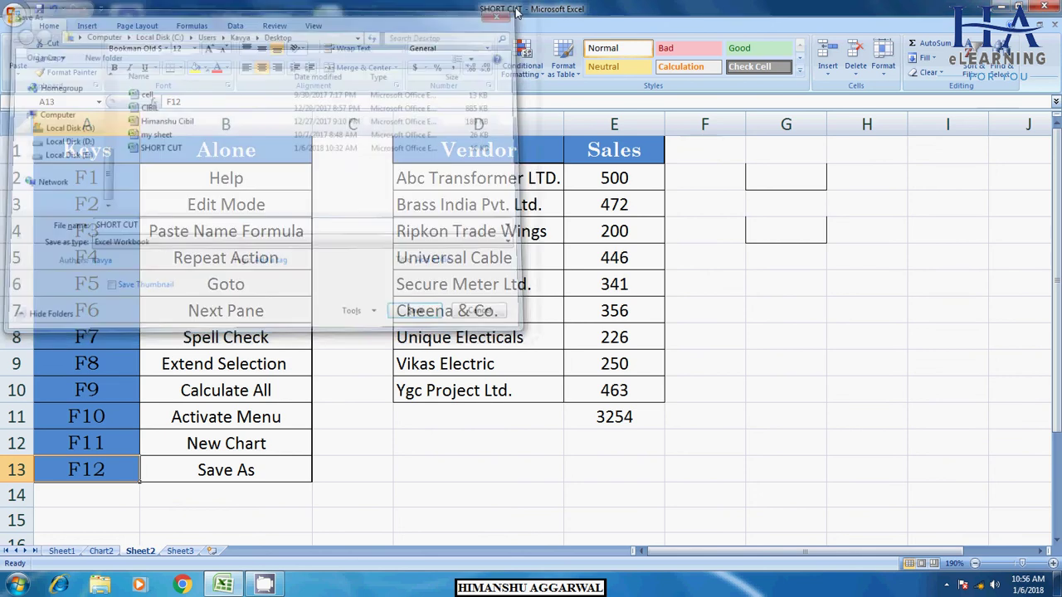